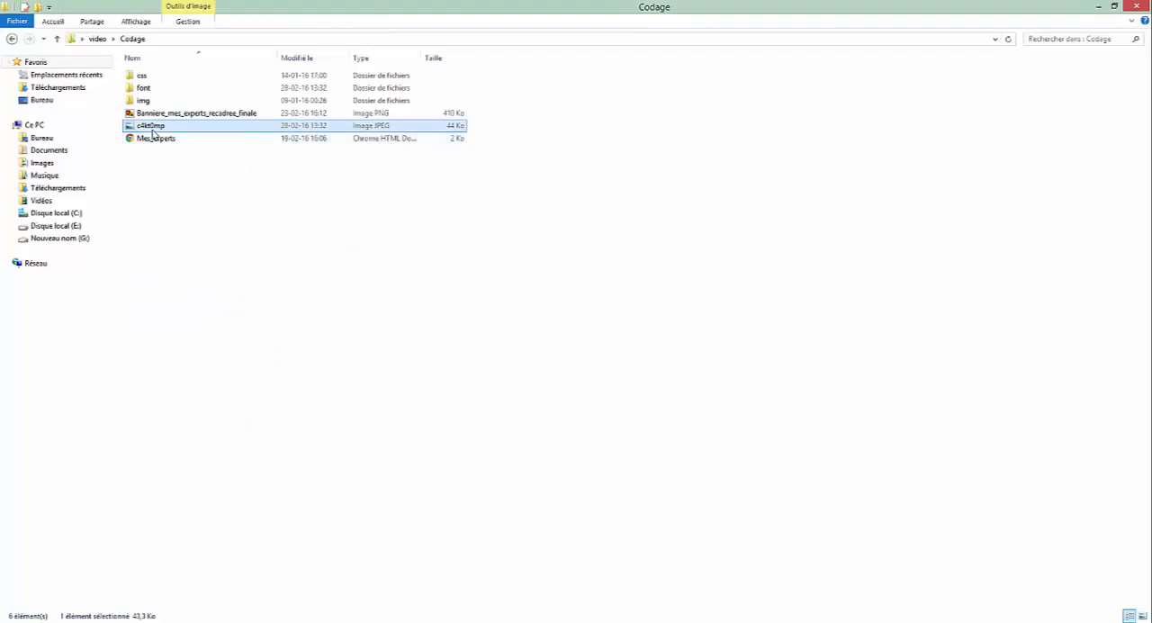
Upload the c4kt0mp image to the WordPress media library and open the site customizer from the dashboard
drag(149, 128, 544, 192)
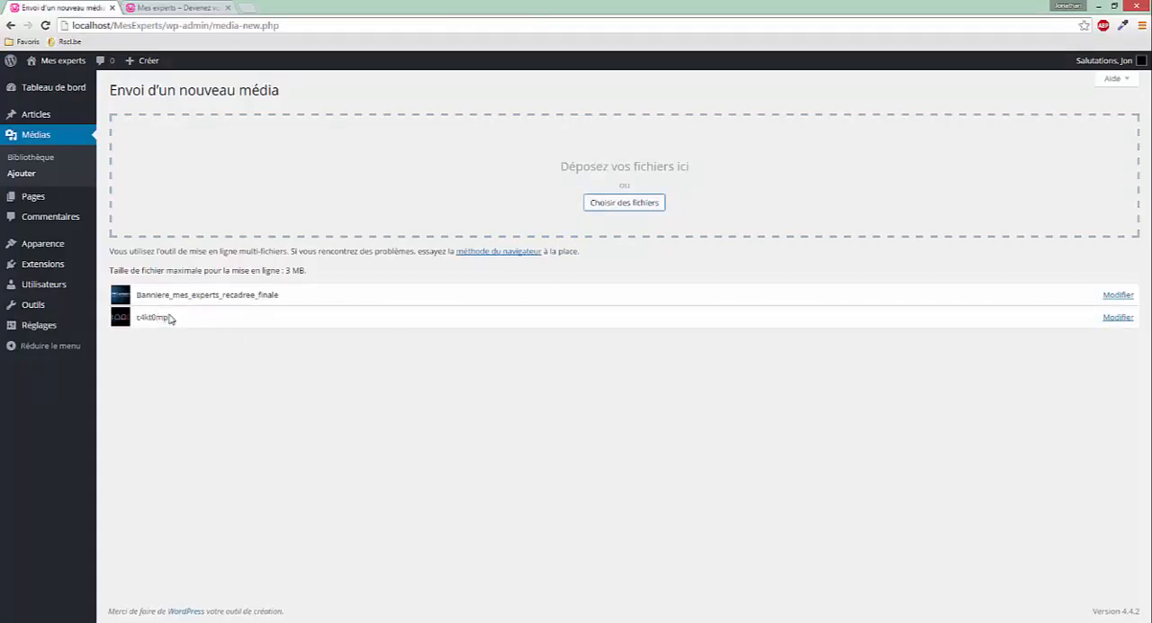
click(54, 87)
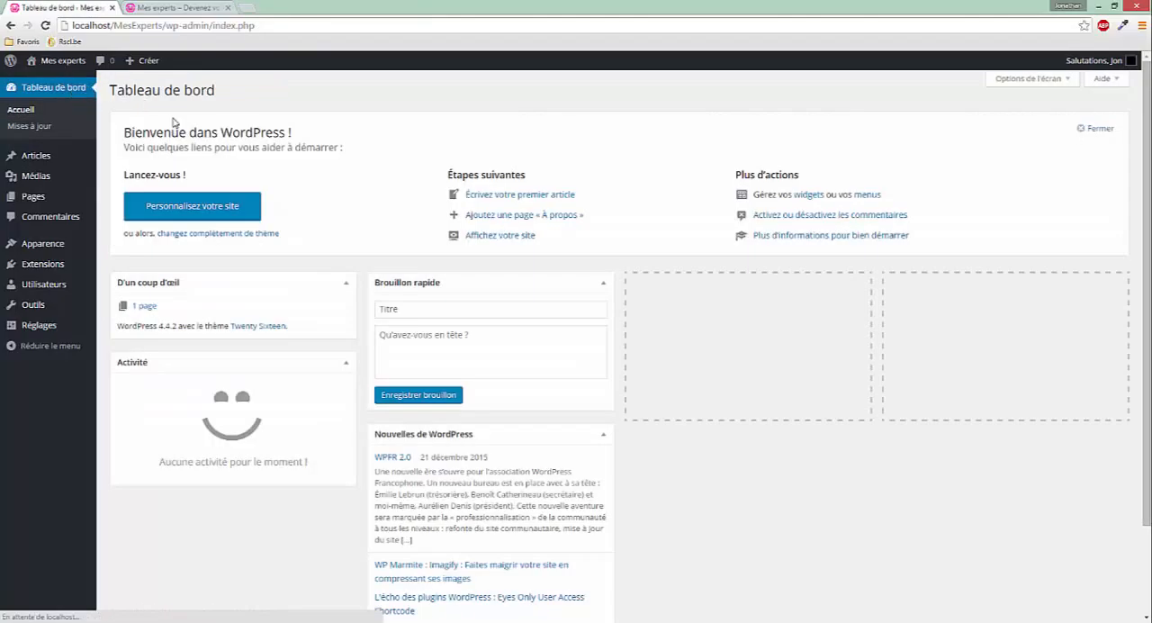
click(186, 213)
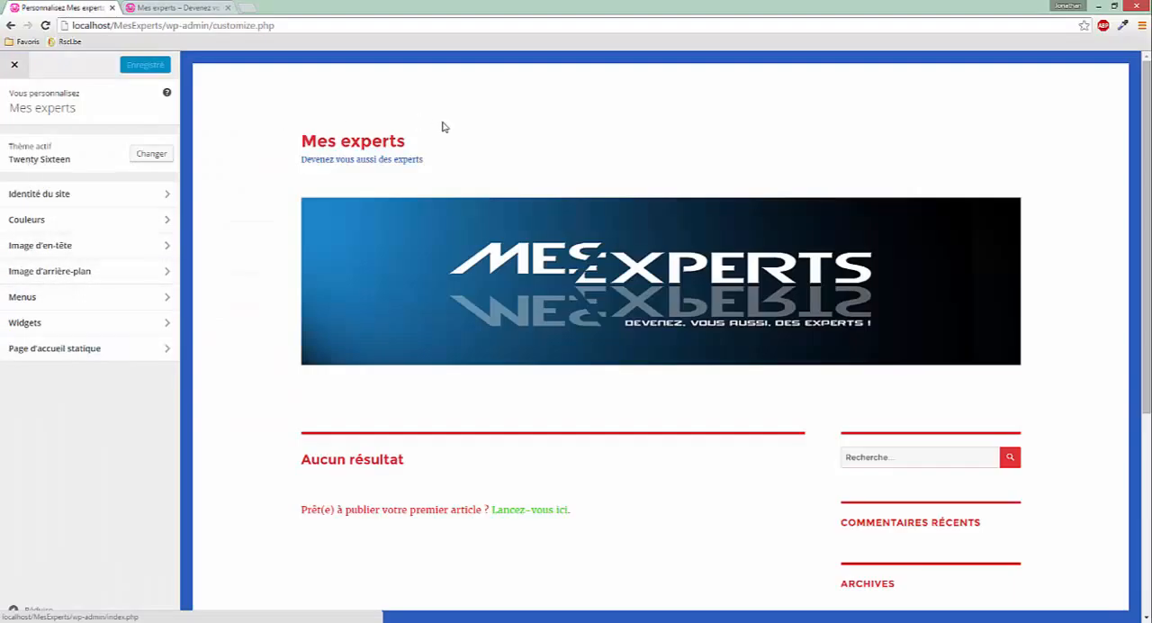
scroll(797, 363, down, 4)
scroll(606, 434, up, 4)
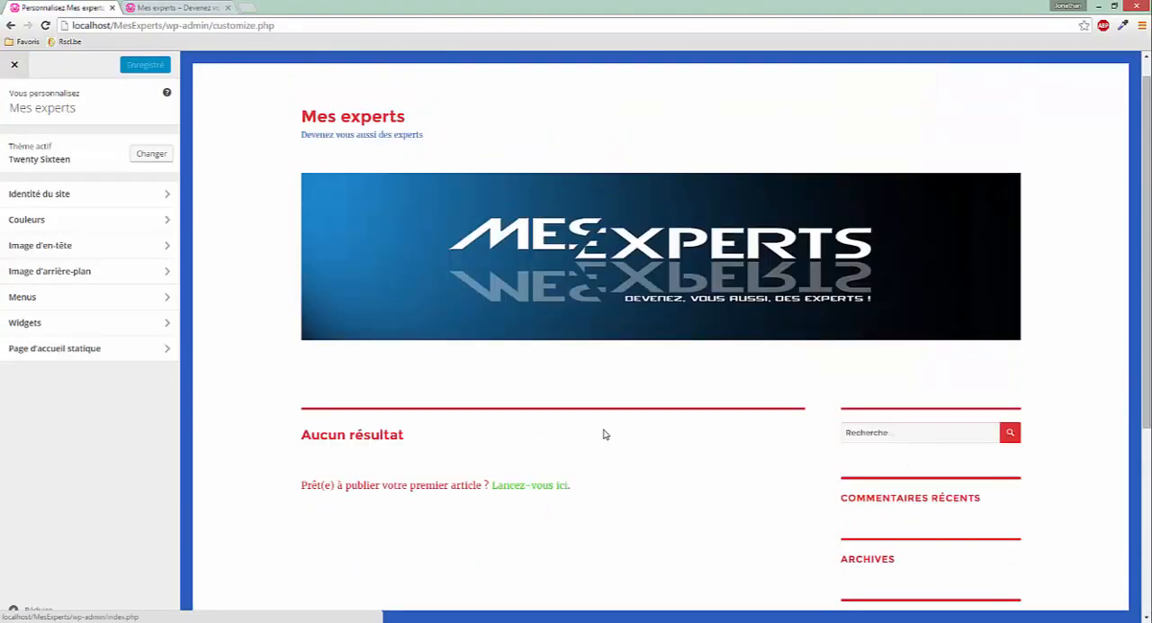
scroll(394, 365, up, 1)
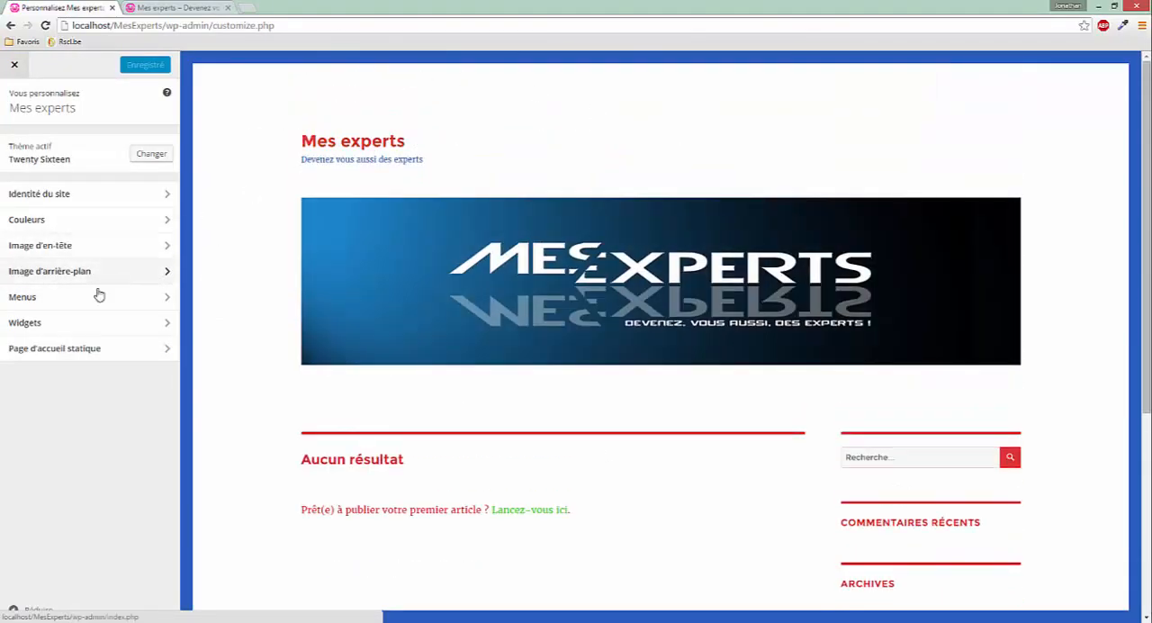
Set the c4kt0mp image from the media library as the site's background image and check the preview
click(49, 272)
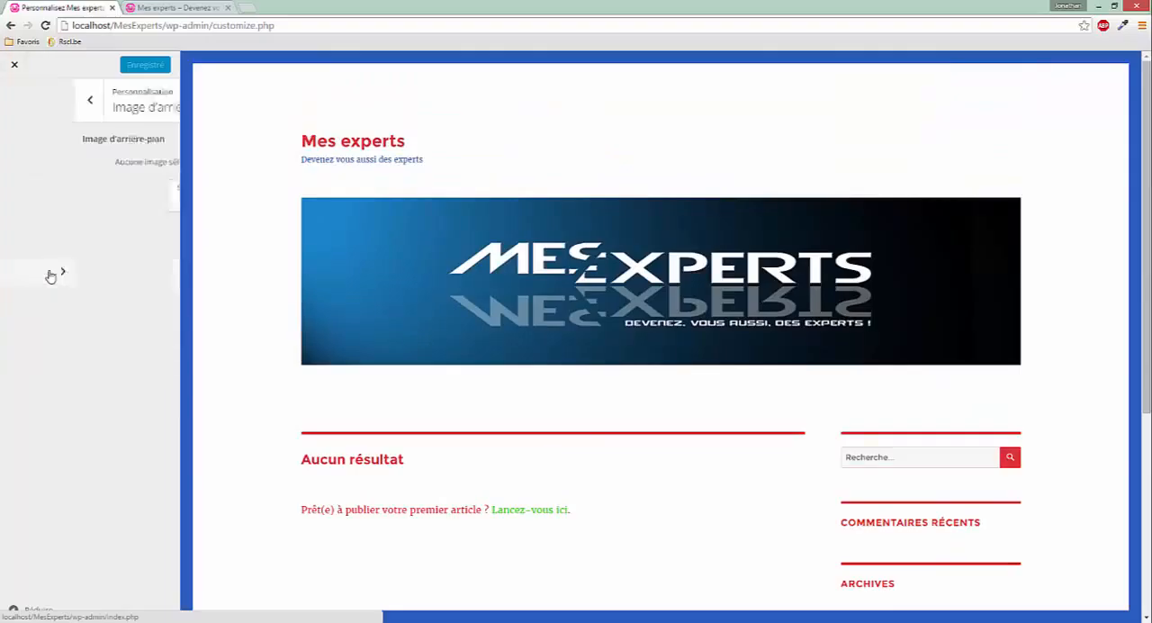
click(114, 204)
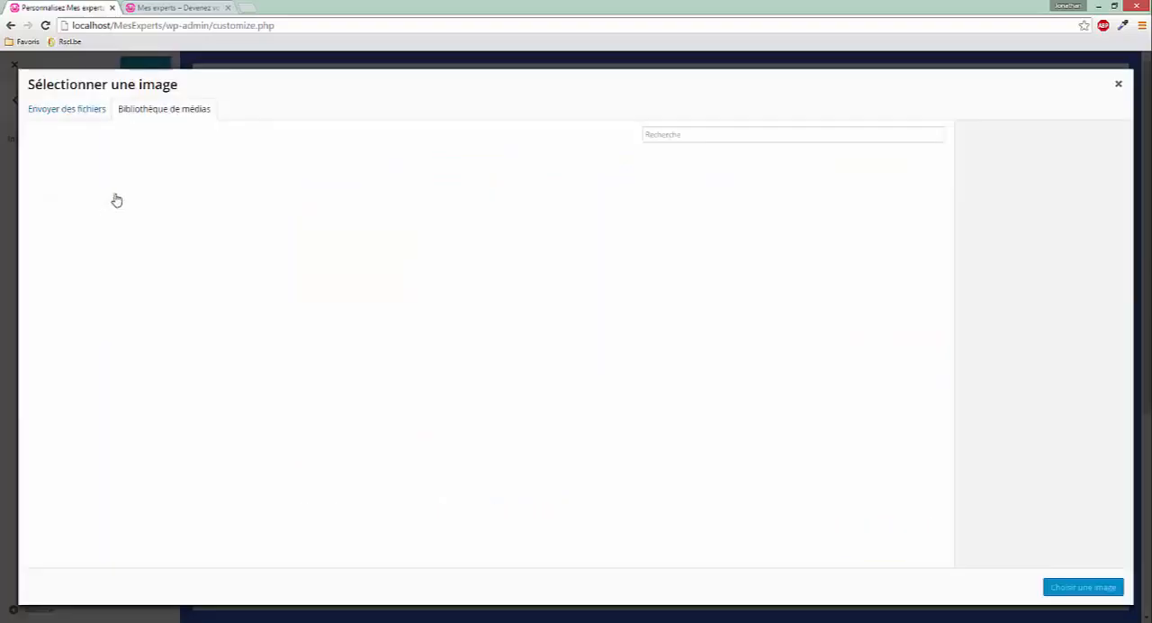
click(85, 180)
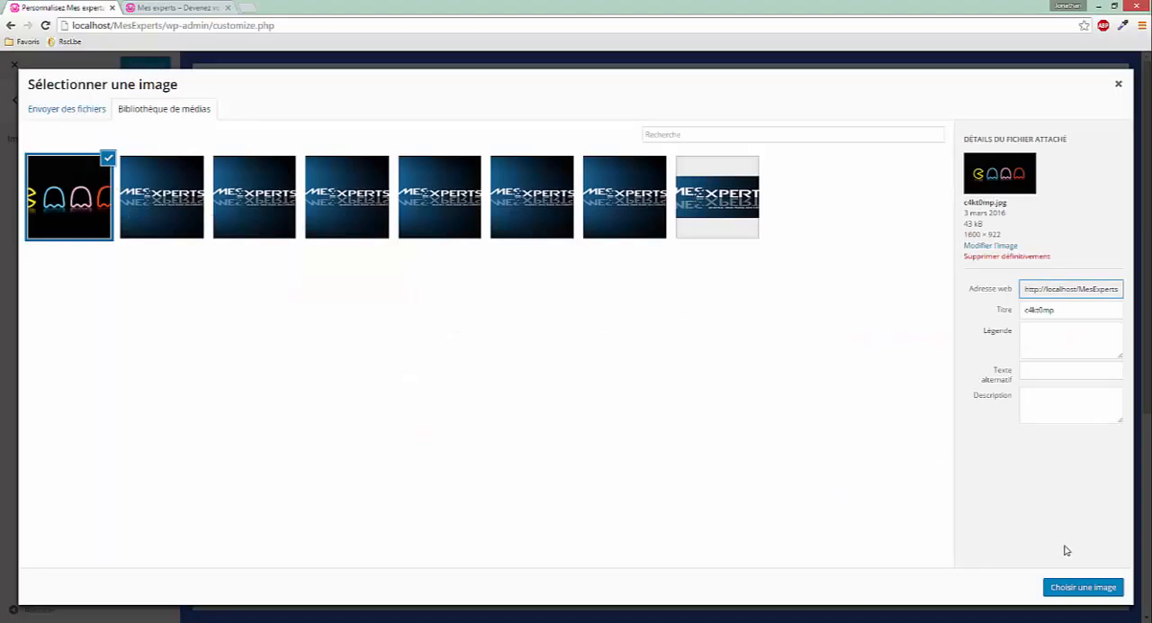
click(1082, 587)
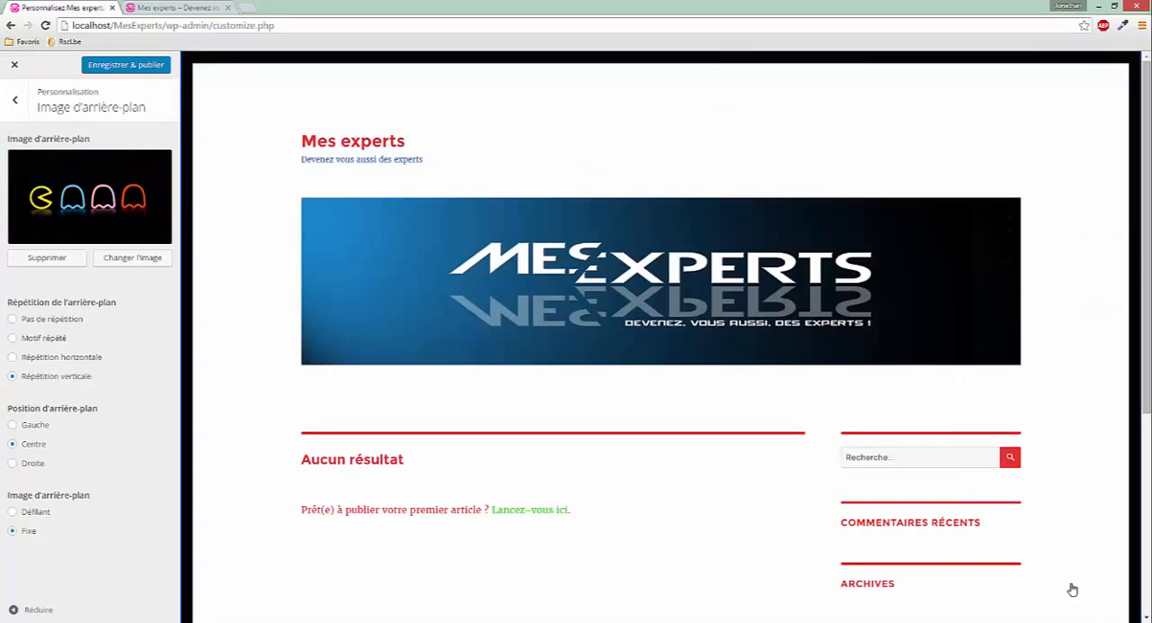
scroll(639, 324, down, 4)
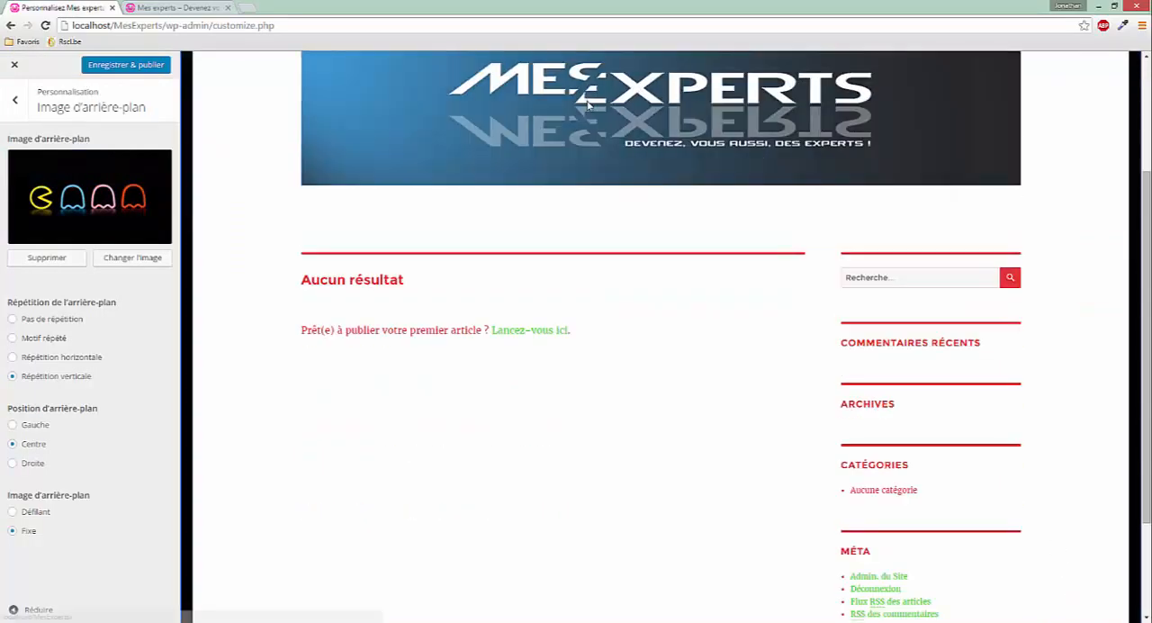
scroll(644, 328, up, 4)
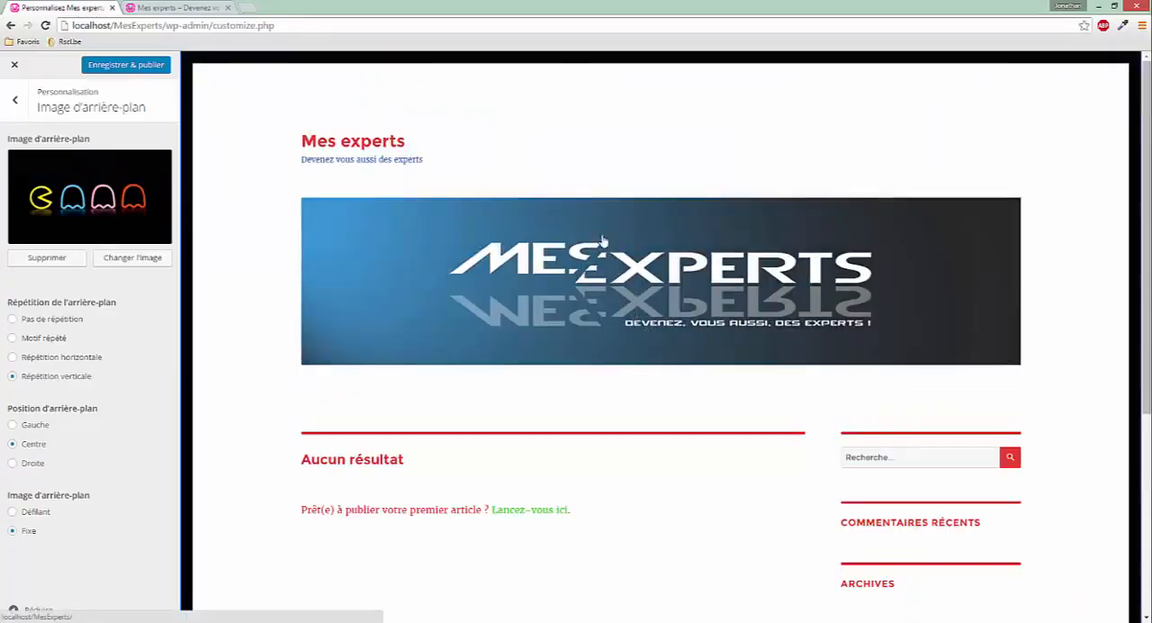
Inspect the page container in the developer tools and disable the background-color of the .site rule
key(F12)
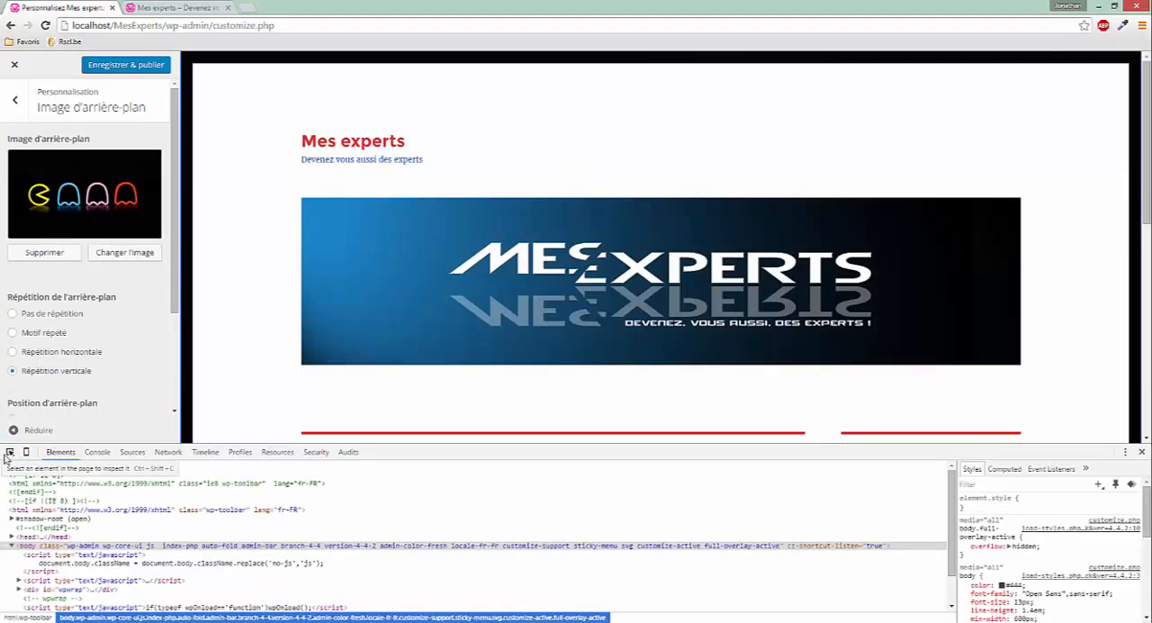
click(9, 453)
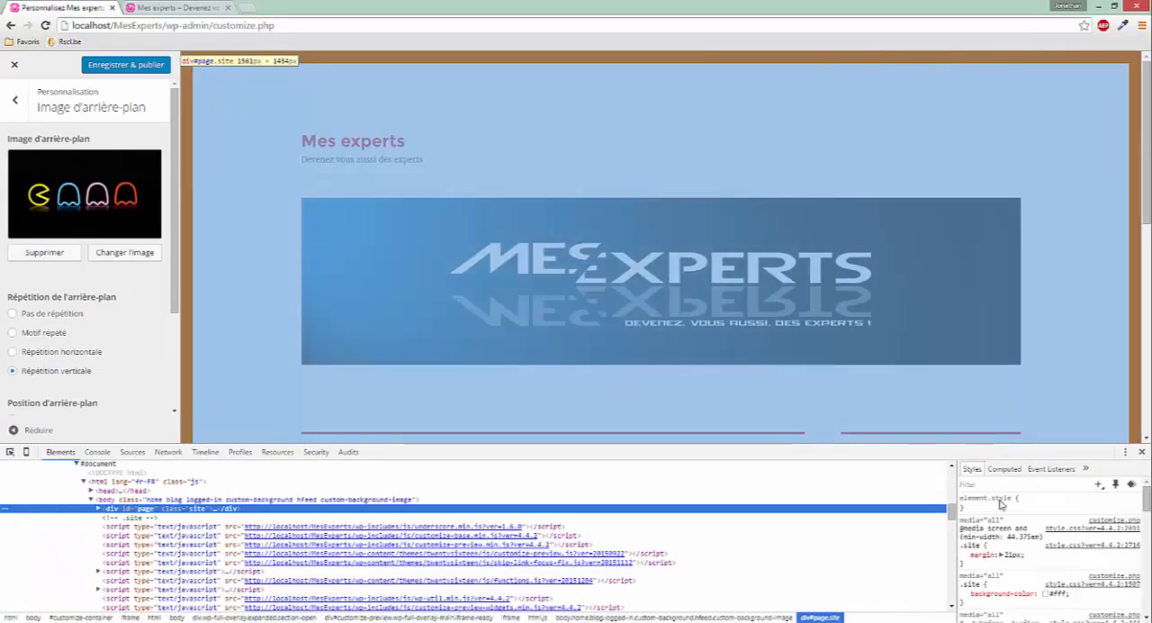
click(214, 107)
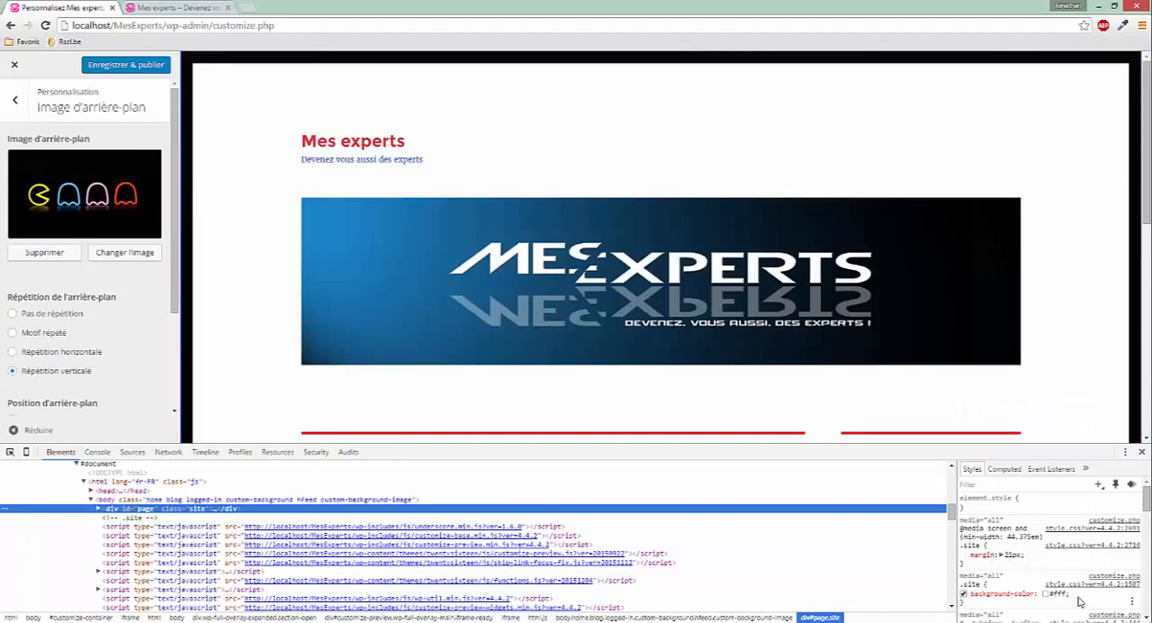
click(964, 594)
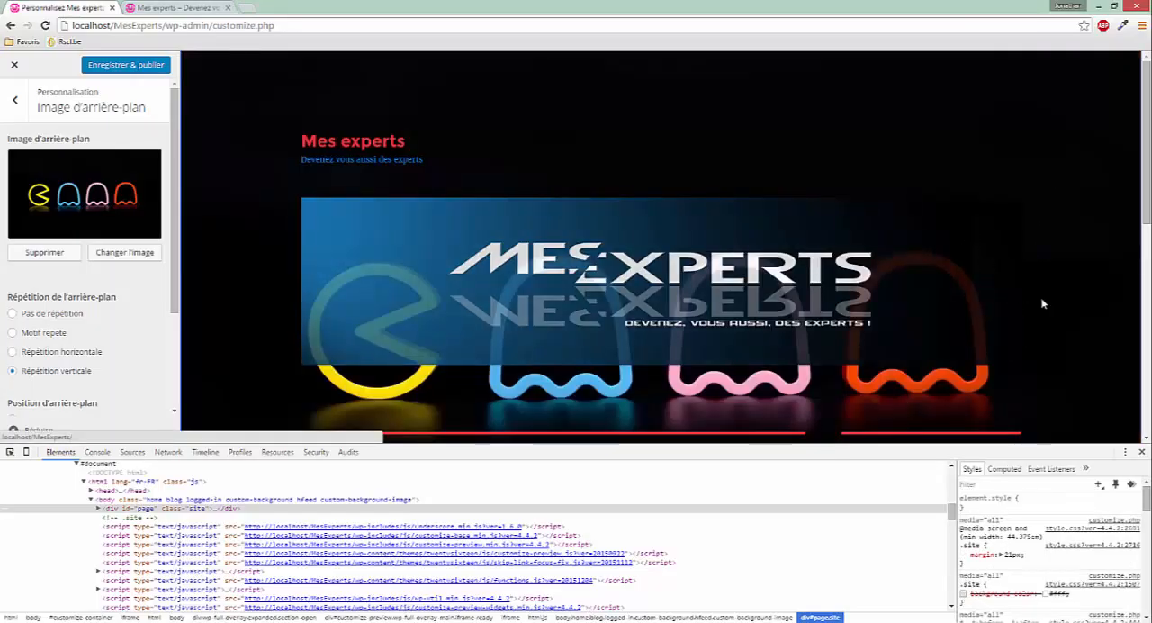
click(1141, 453)
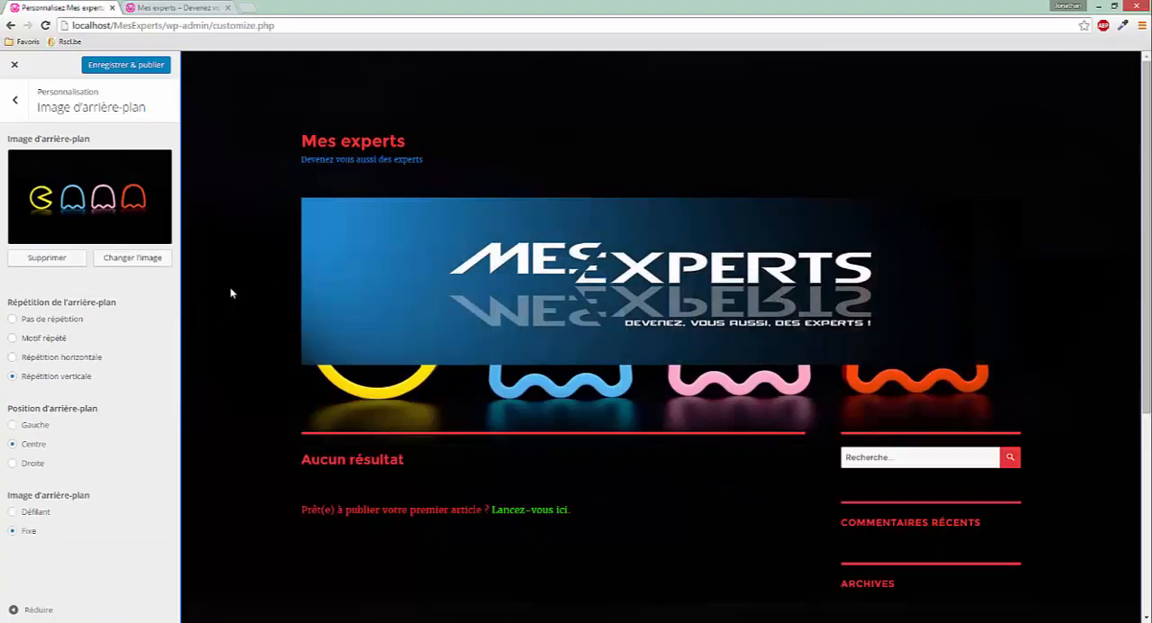
Try the background image as Défilant with Pas de répétition and check it in the preview
scroll(230, 293, down, 3)
scroll(231, 292, up, 3)
scroll(241, 245, down, 2)
click(11, 511)
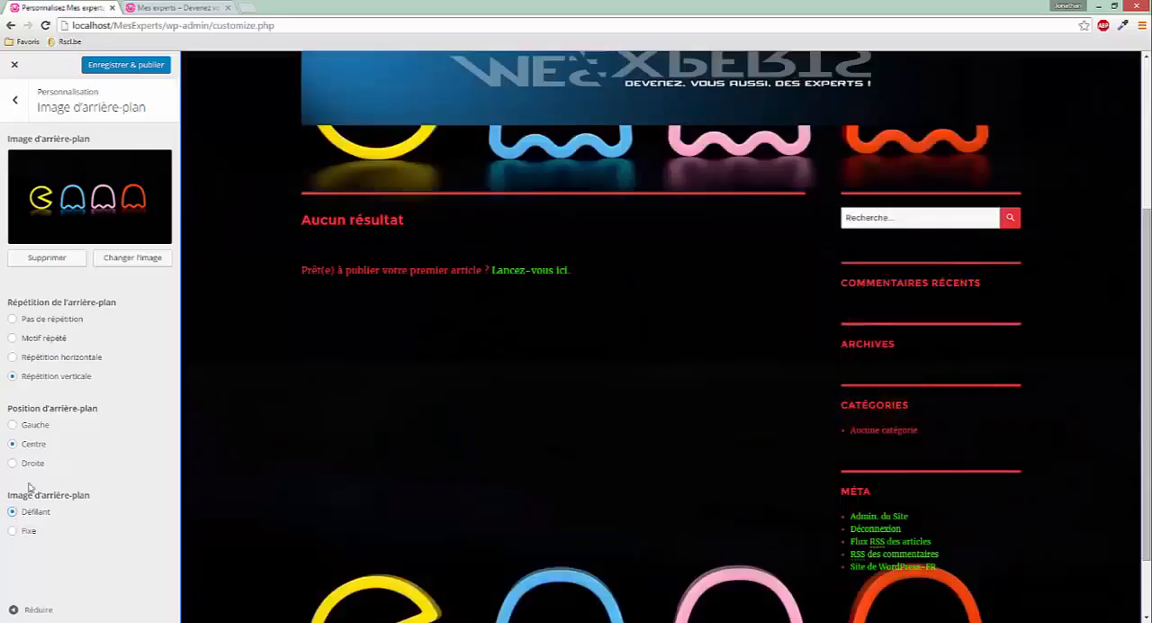
click(12, 321)
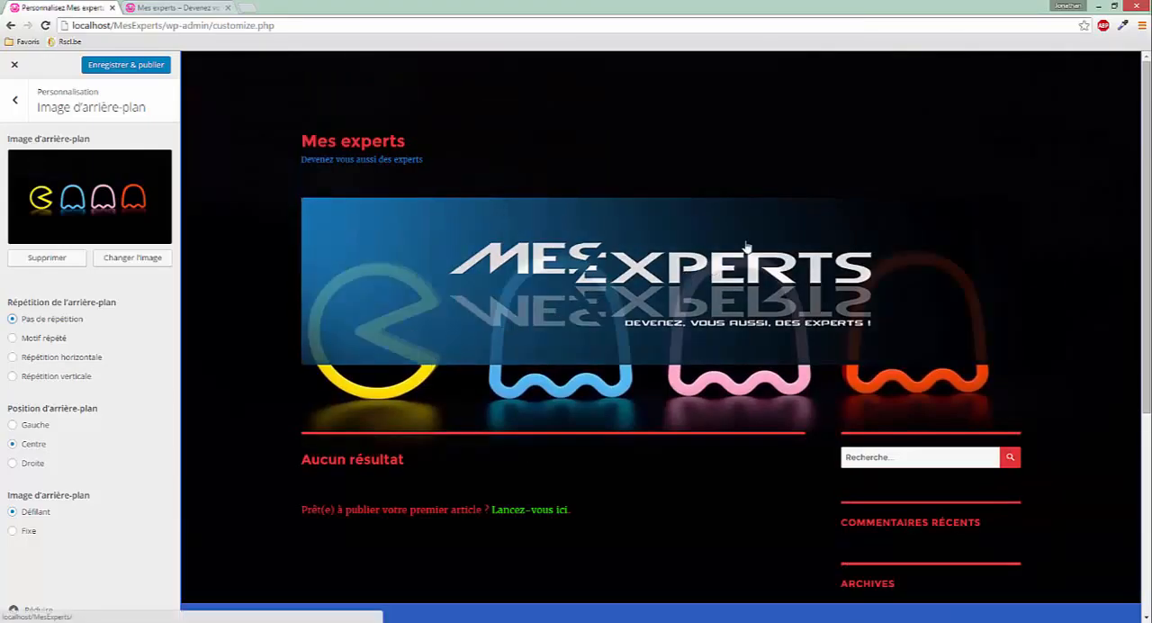
scroll(745, 246, down, 4)
scroll(784, 258, up, 4)
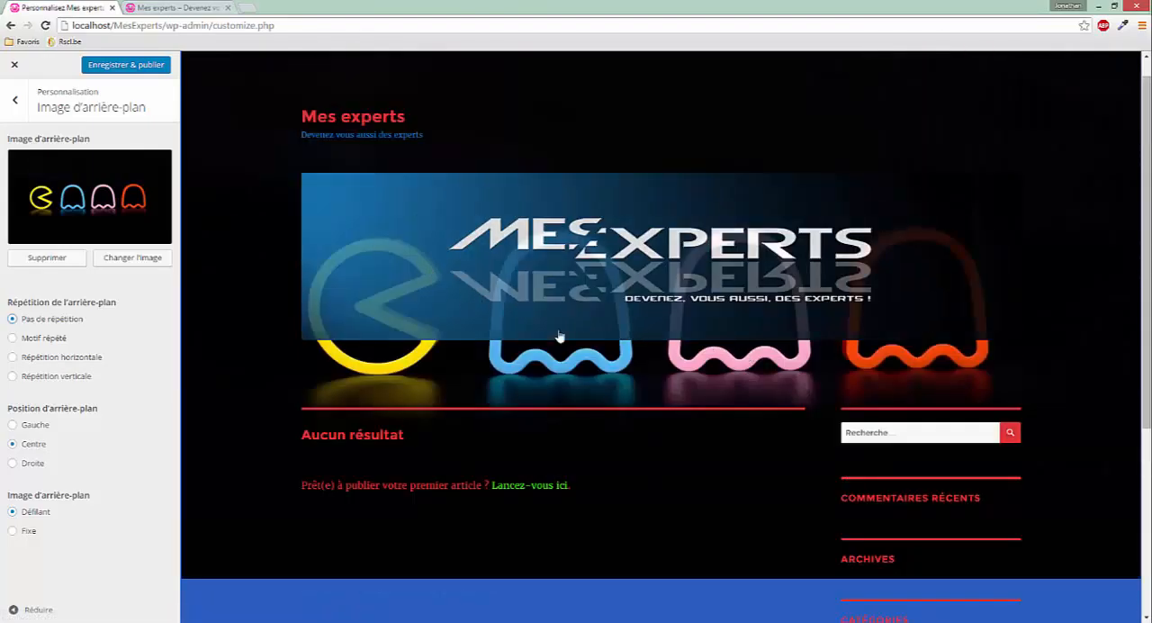
Try the background repetition options Motif répété, Répétition horizontale and Répétition verticale in the preview
click(13, 337)
scroll(498, 441, down, 3)
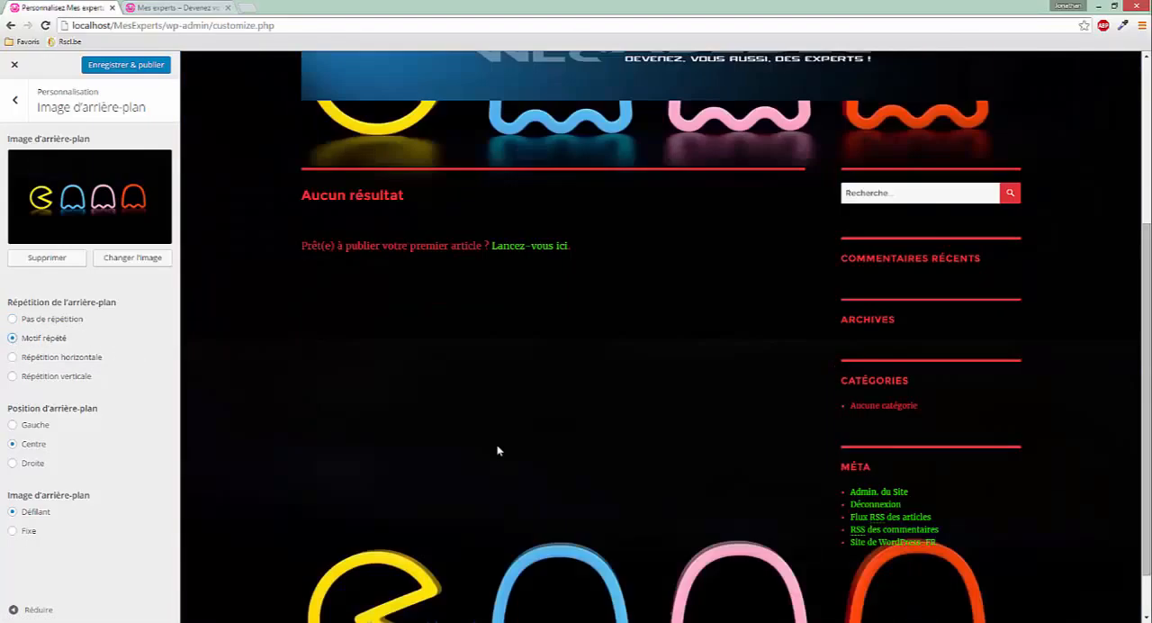
scroll(494, 447, up, 3)
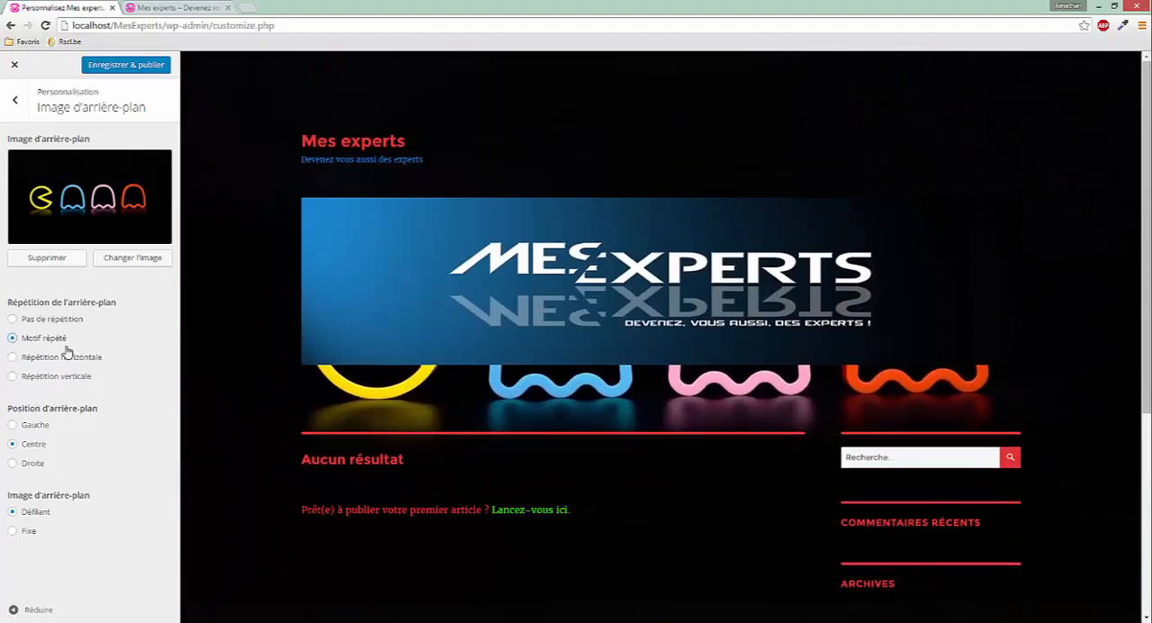
click(12, 357)
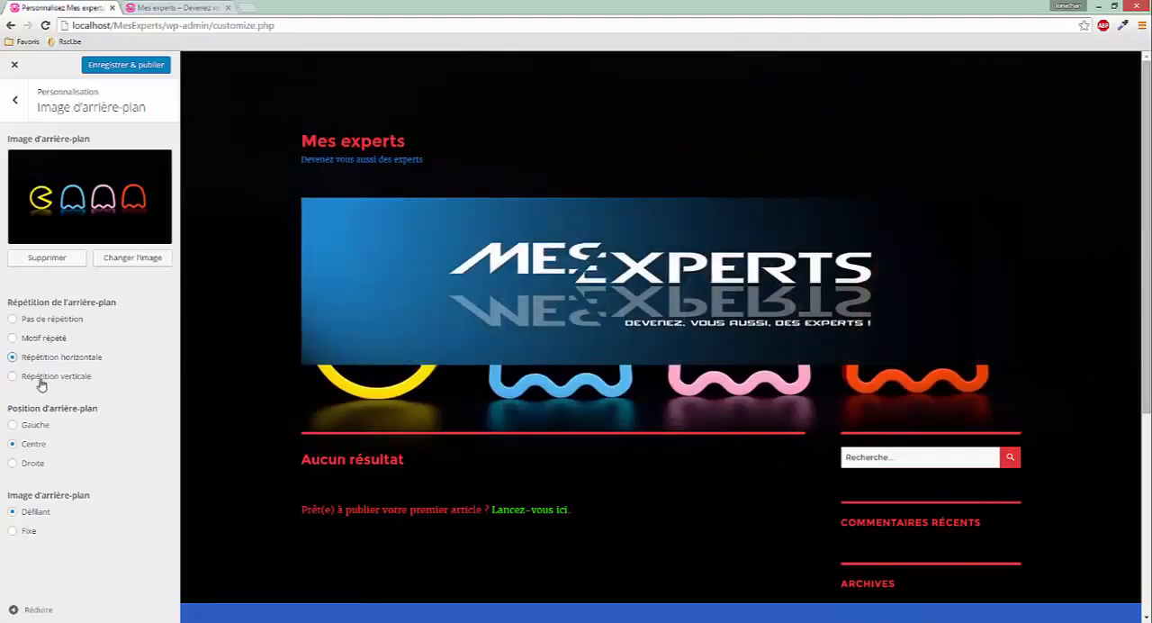
click(13, 378)
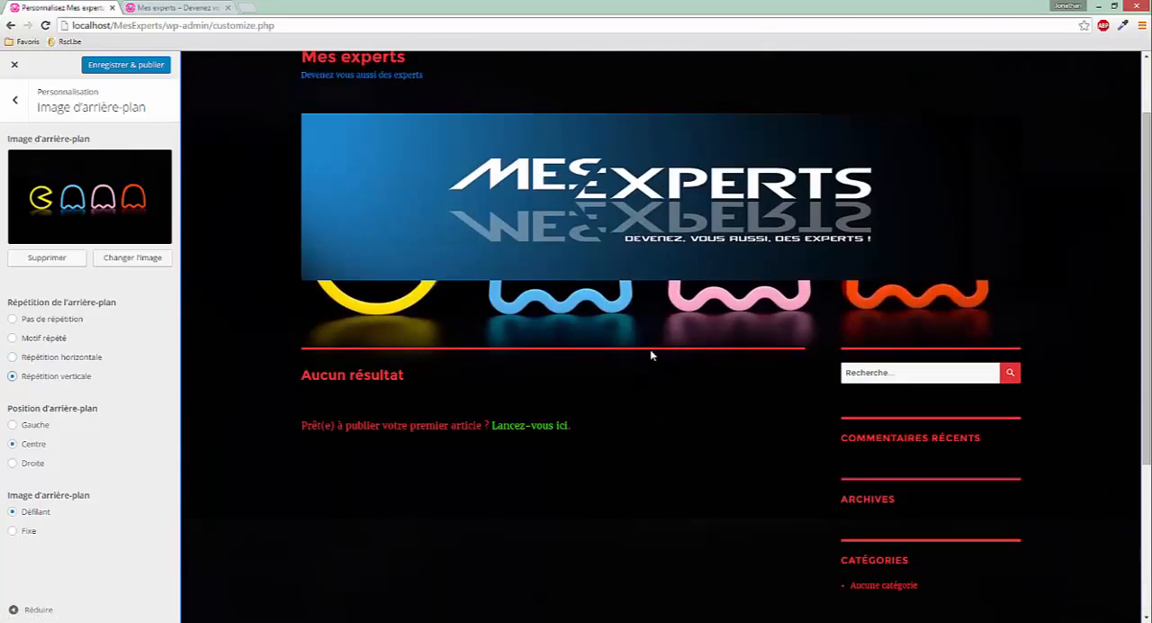
Set the background repetition to Motif répété and, after trying Gauche and Centre, its position to Droite
click(40, 340)
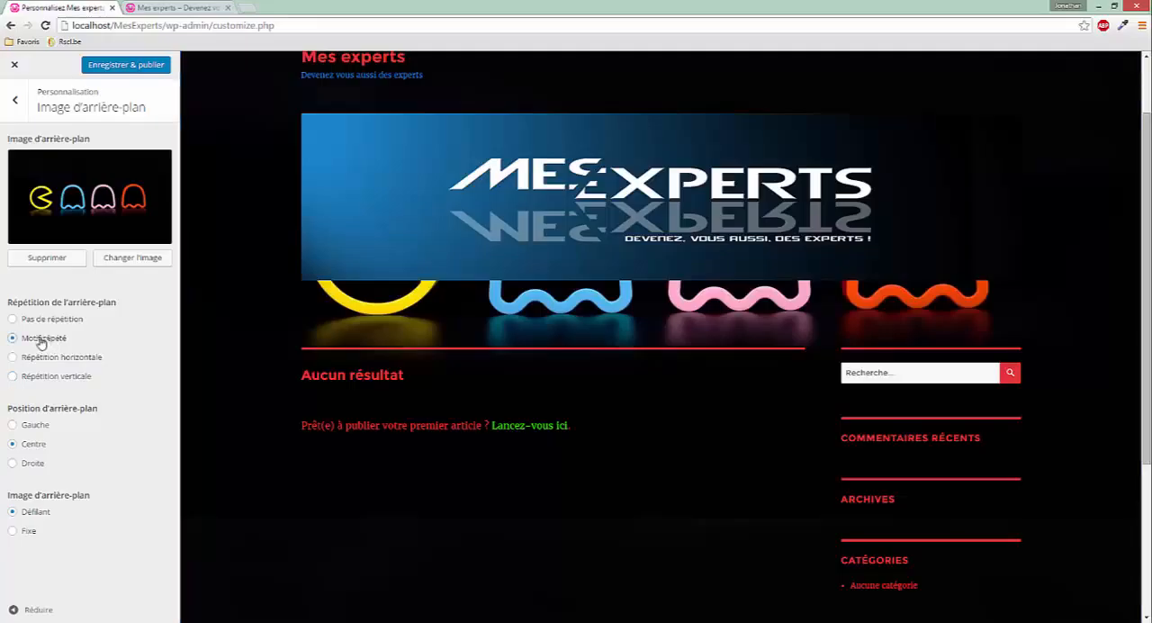
click(14, 425)
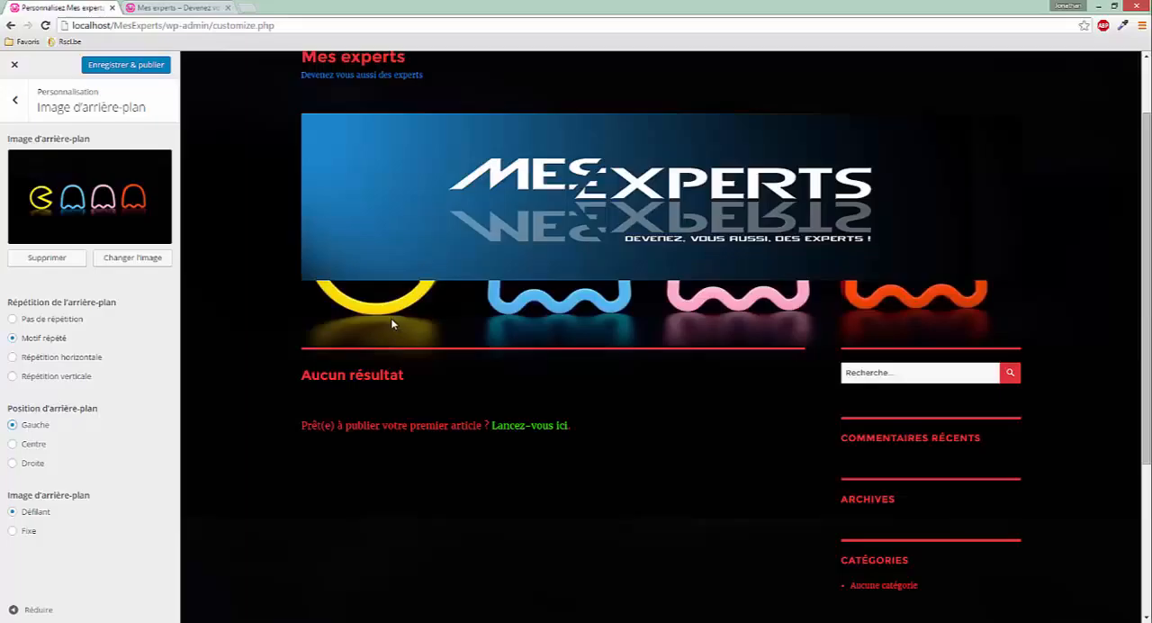
click(36, 445)
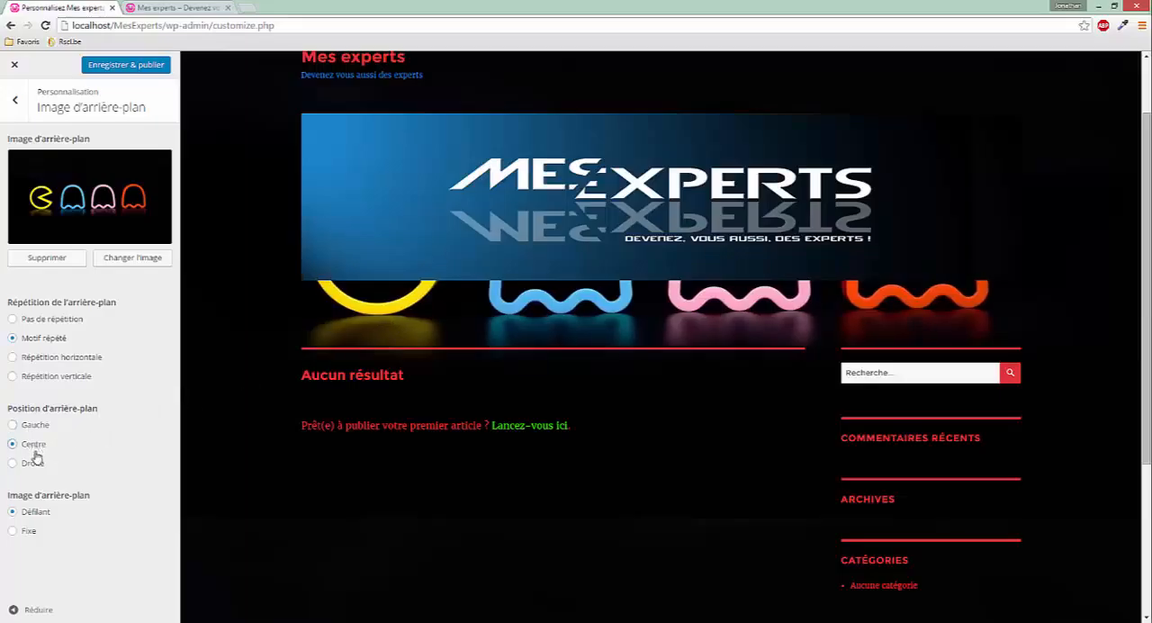
click(34, 462)
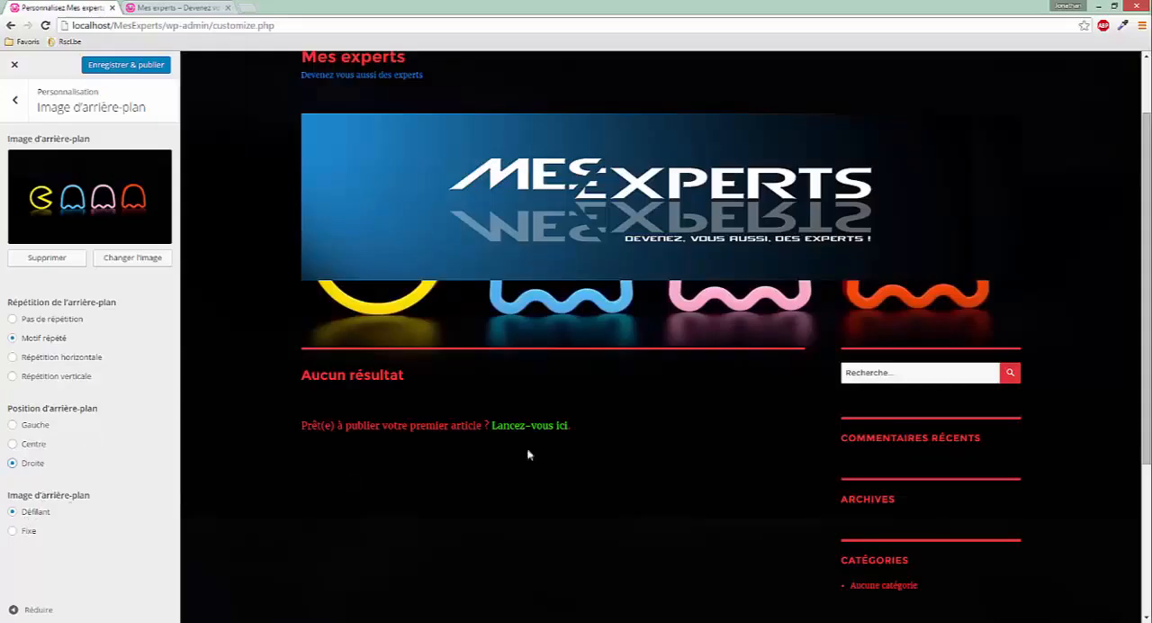
scroll(535, 440, down, 2)
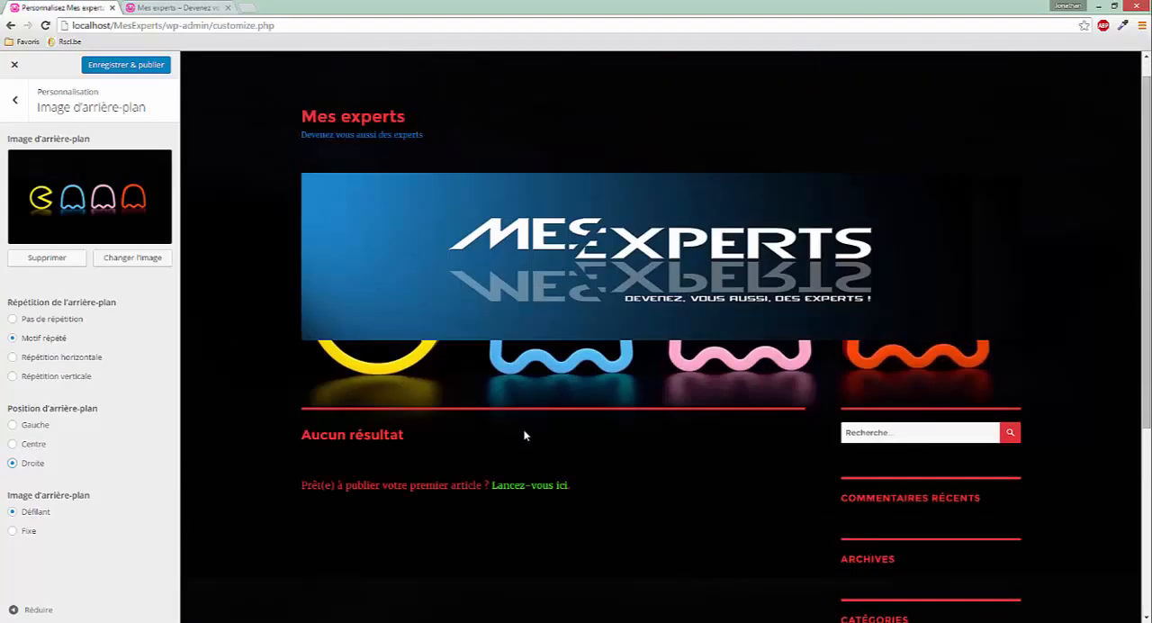
Set the background image to Fixe, check it in the preview, and save and publish the customization
click(12, 531)
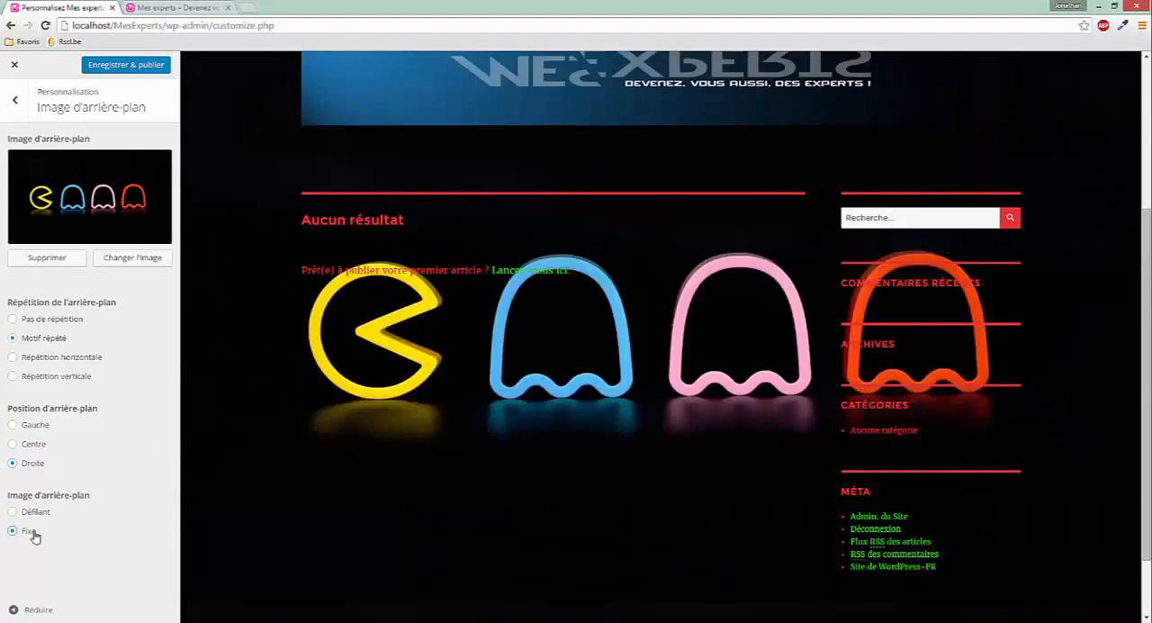
scroll(502, 466, down, 5)
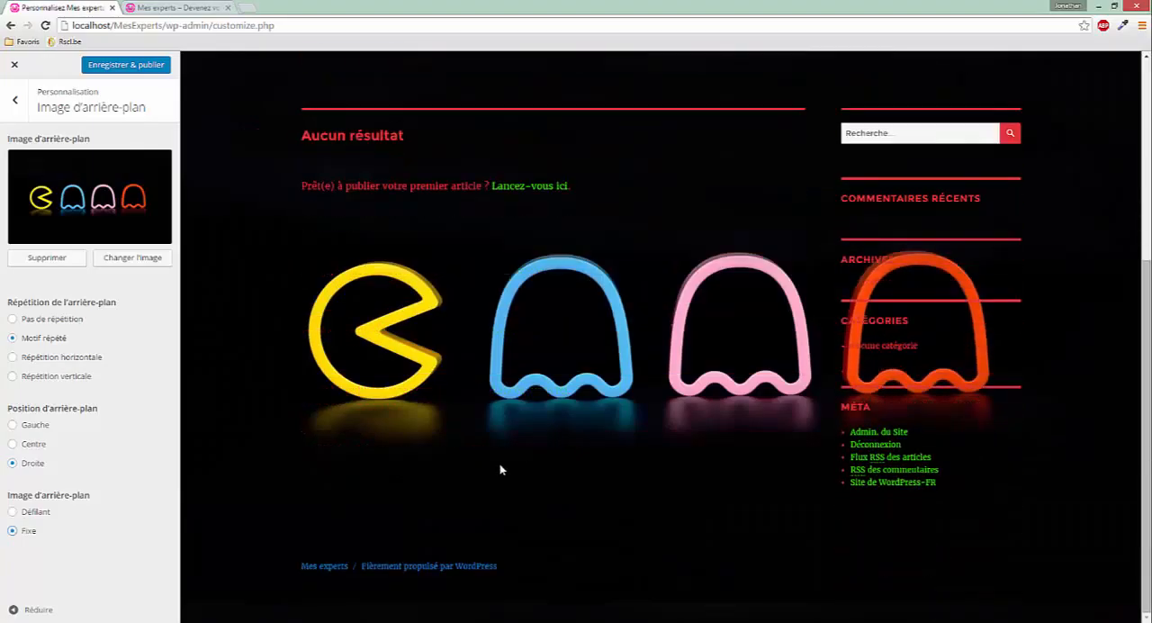
scroll(501, 464, up, 4)
scroll(502, 464, down, 3)
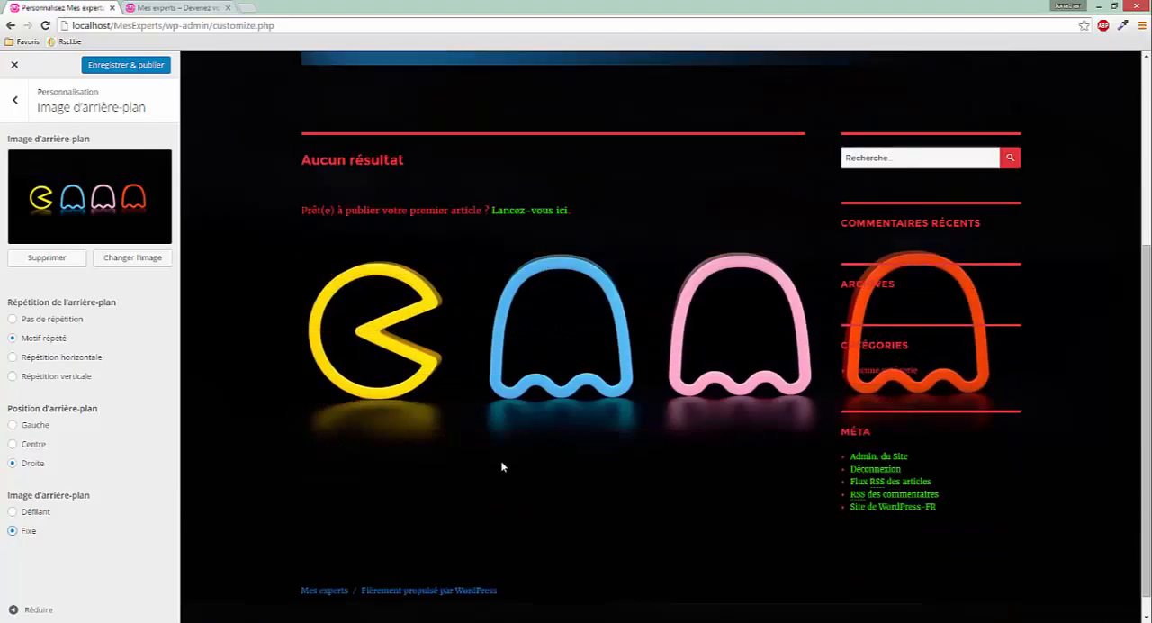
click(122, 67)
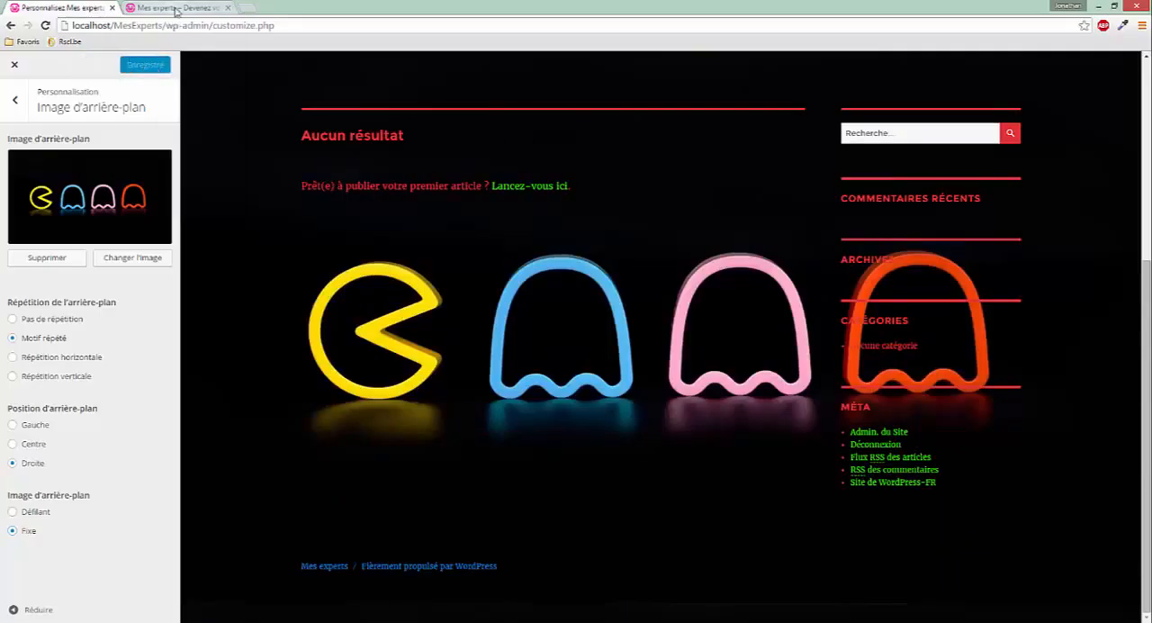
Reload the live Mes experts site and disable the .site background-color in its developer tools
click(187, 9)
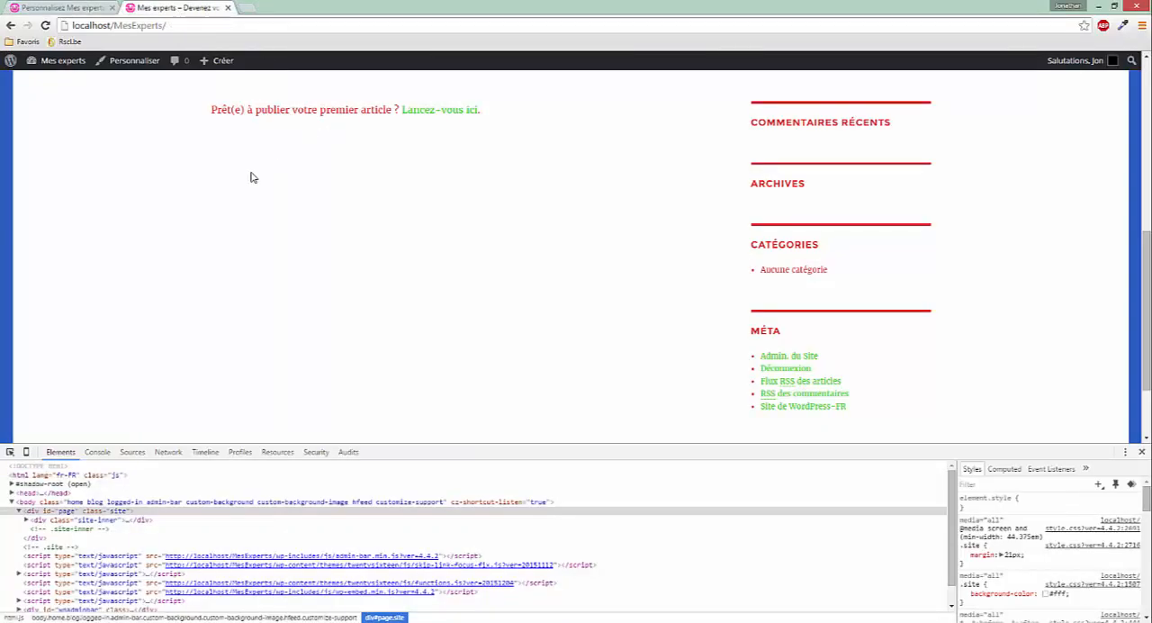
click(45, 25)
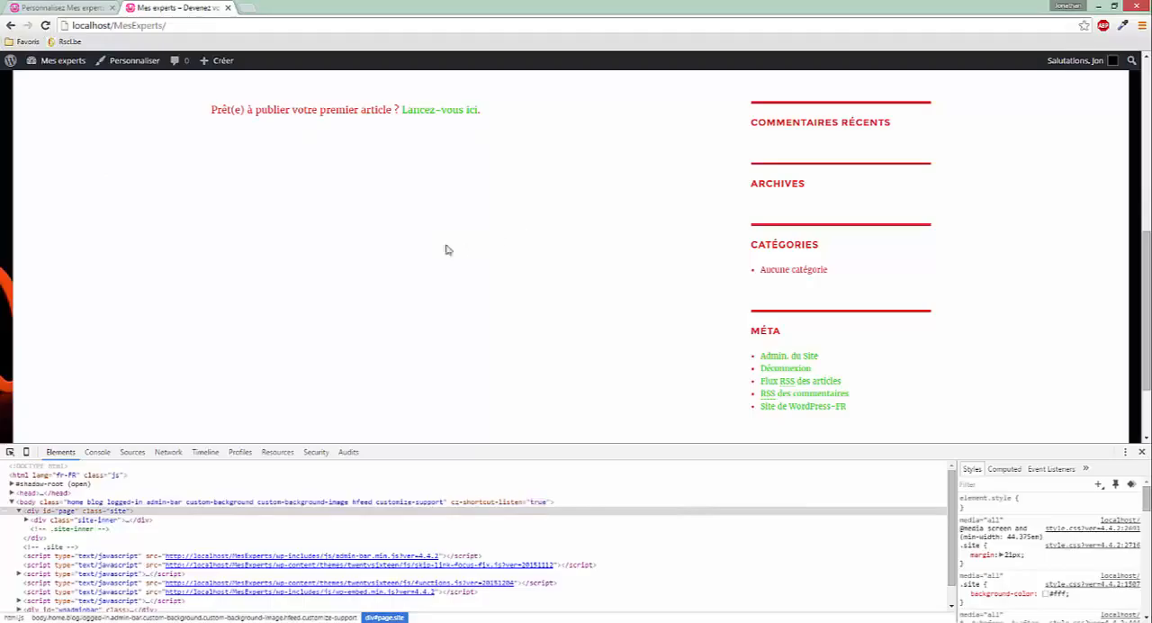
click(10, 453)
click(963, 594)
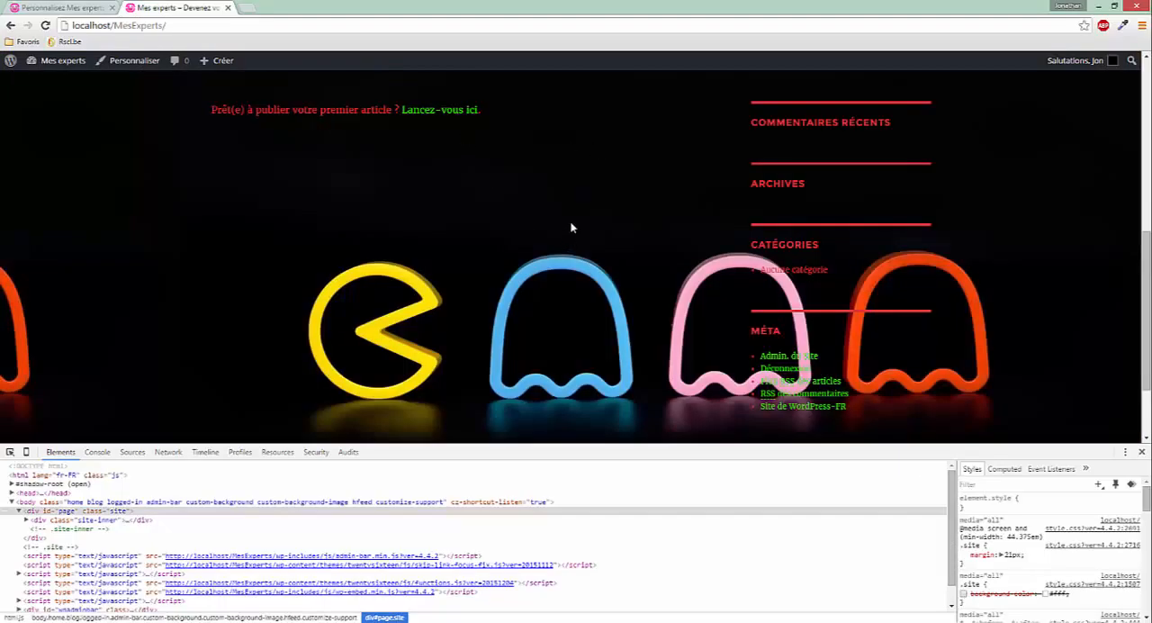
scroll(571, 228, down, 2)
scroll(570, 223, up, 5)
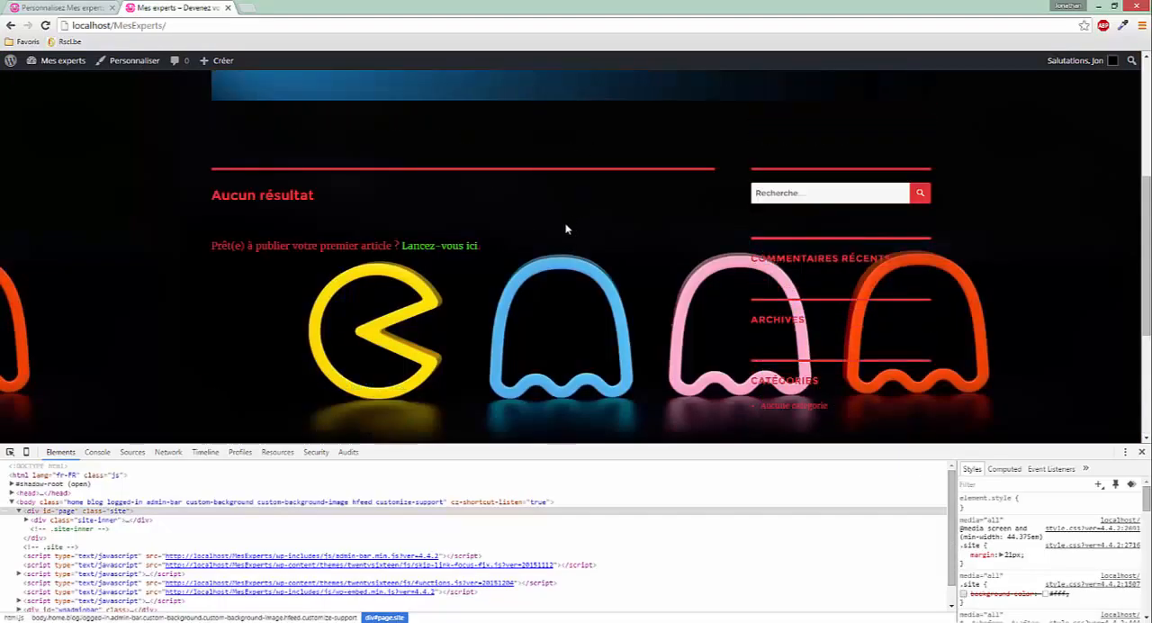
scroll(600, 254, down, 3)
scroll(599, 253, up, 5)
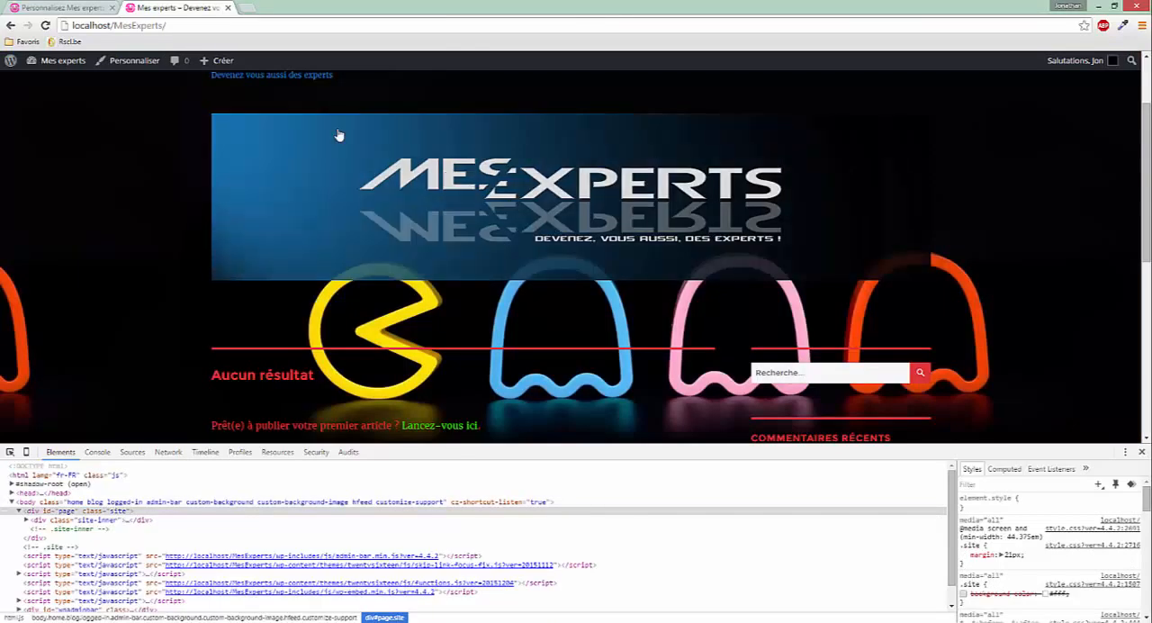
Leave the site customizer and open the Twenty Sixteen stylesheet style.css in the WordPress theme editor
click(64, 7)
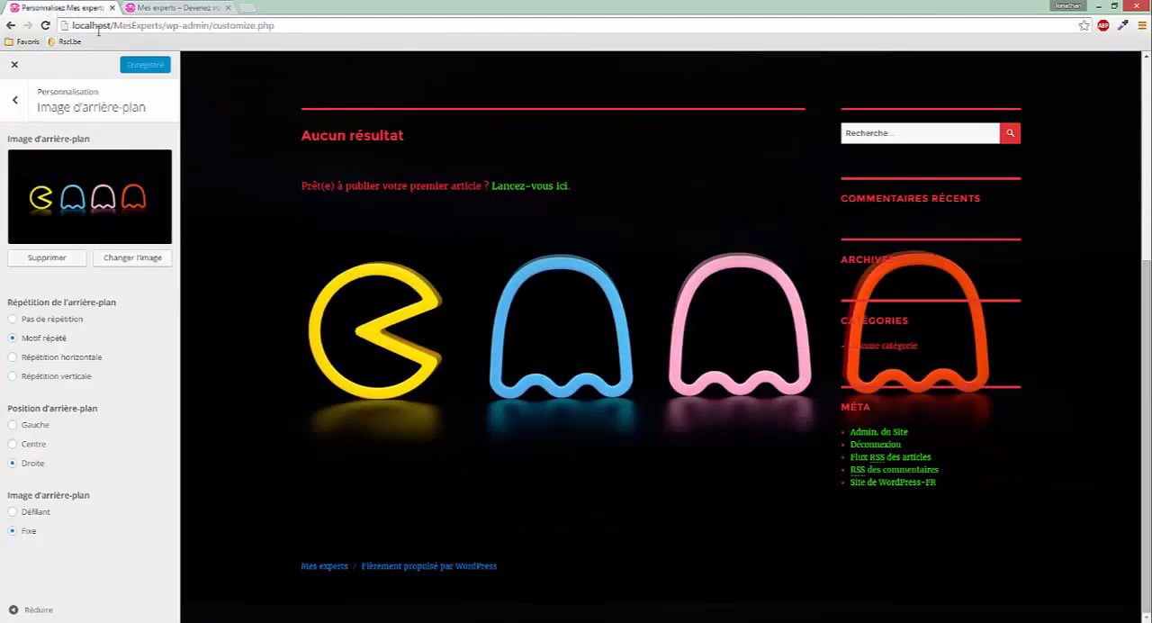
click(14, 66)
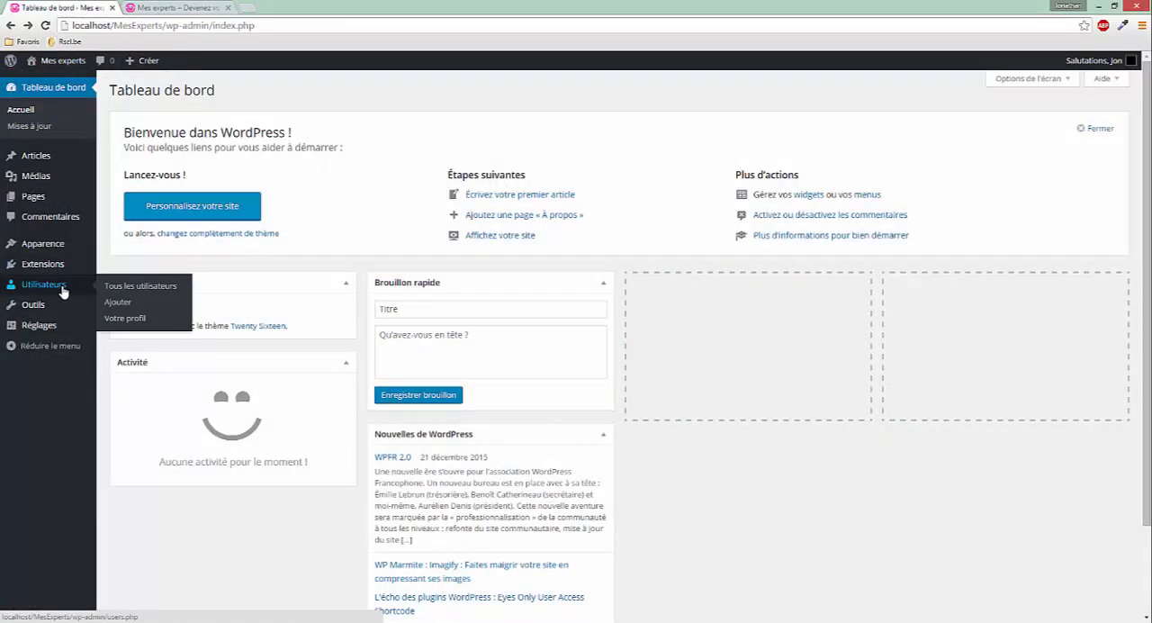
mouse_move(52, 252)
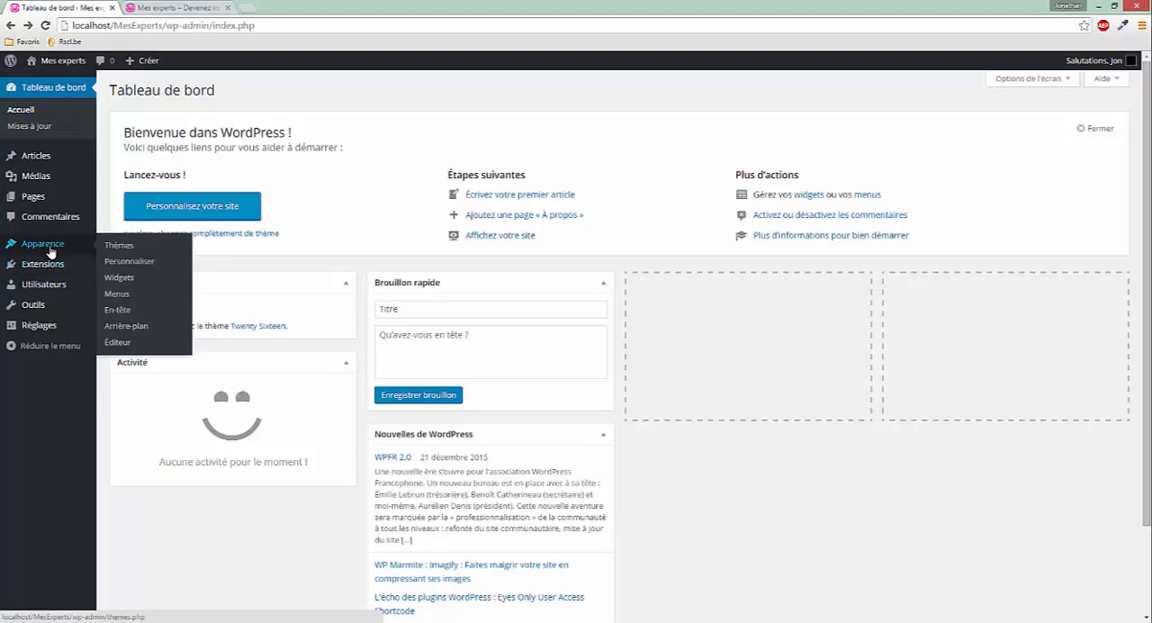
click(116, 343)
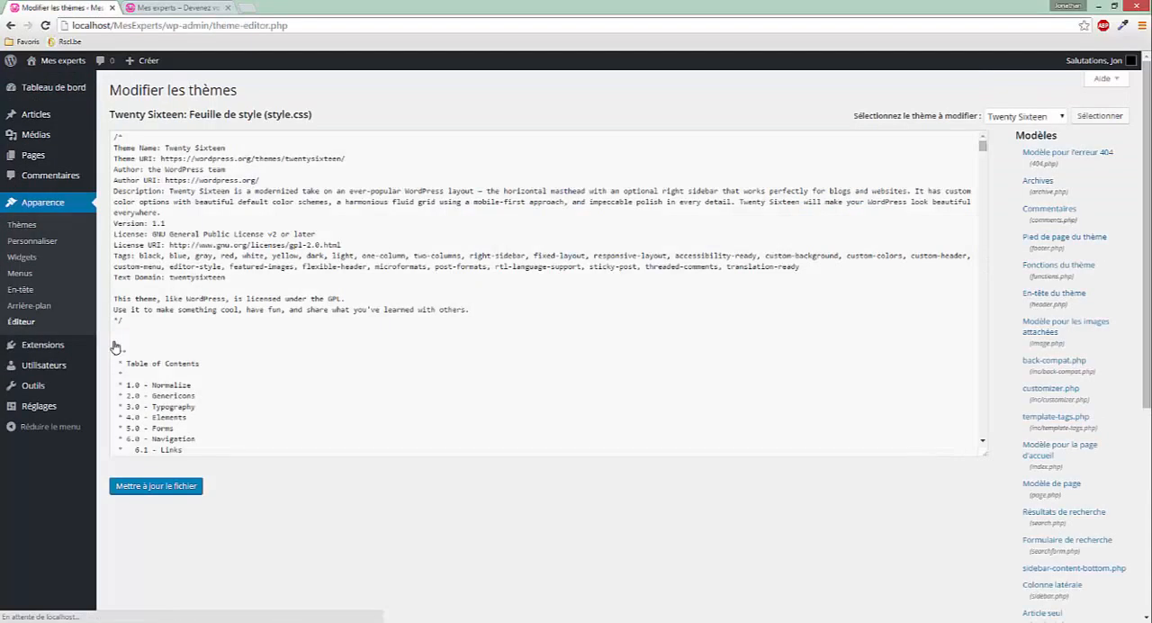
scroll(450, 288, down, 3)
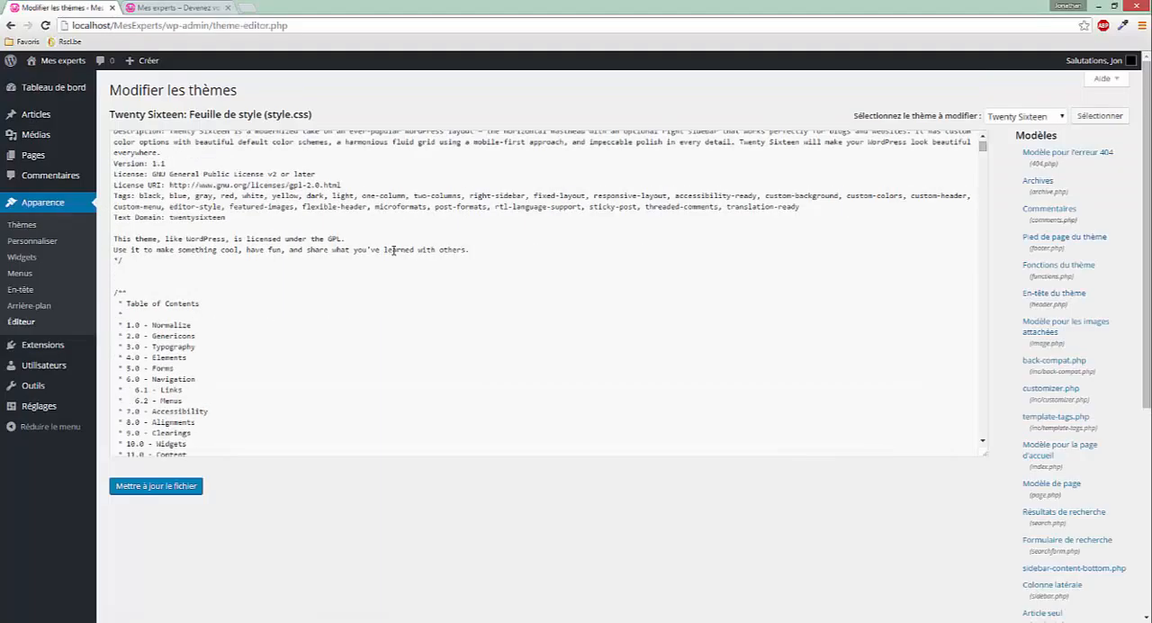
scroll(391, 341, up, 3)
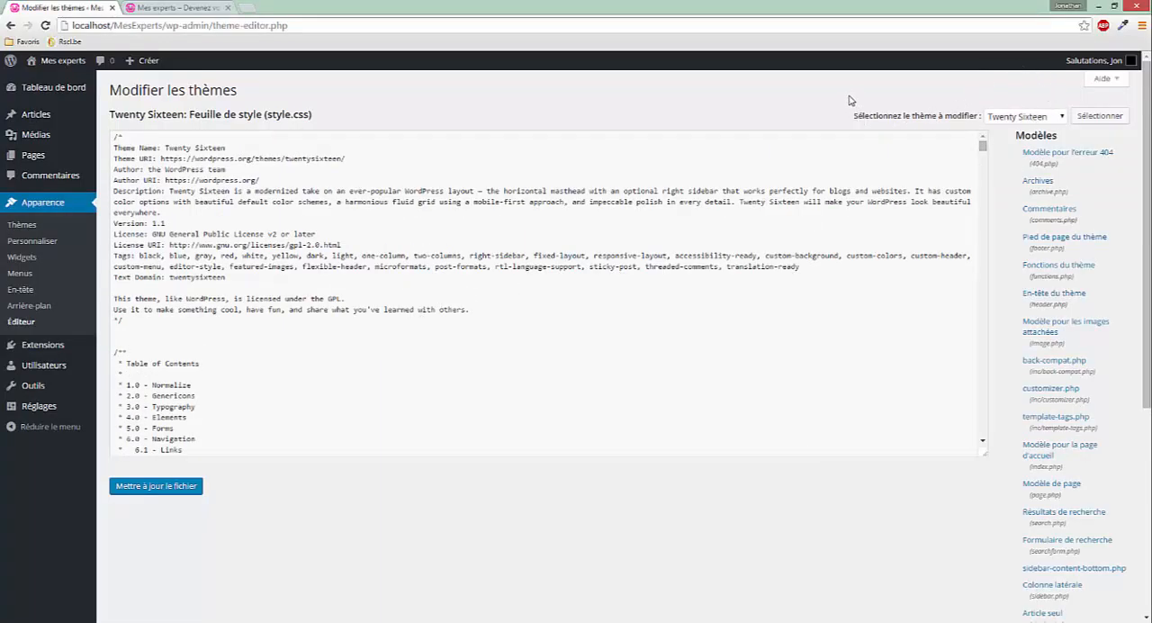
Search the stylesheet for ".site" and go through the matches to the standalone .site rule in section 11.0 - Content
key(ctrl+f)
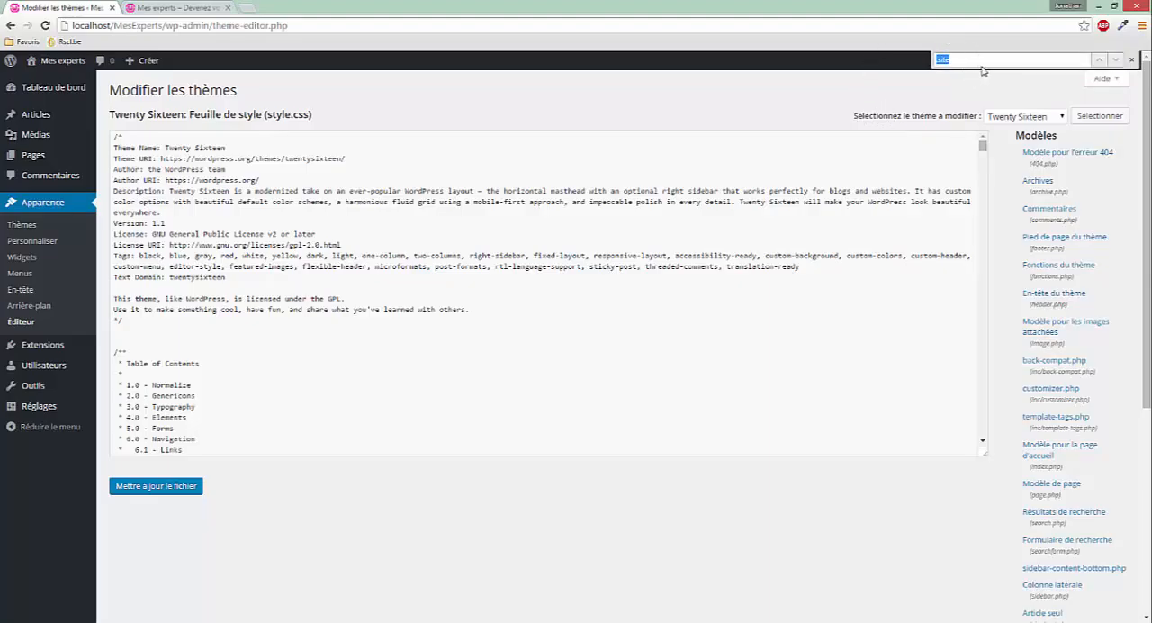
key(Return)
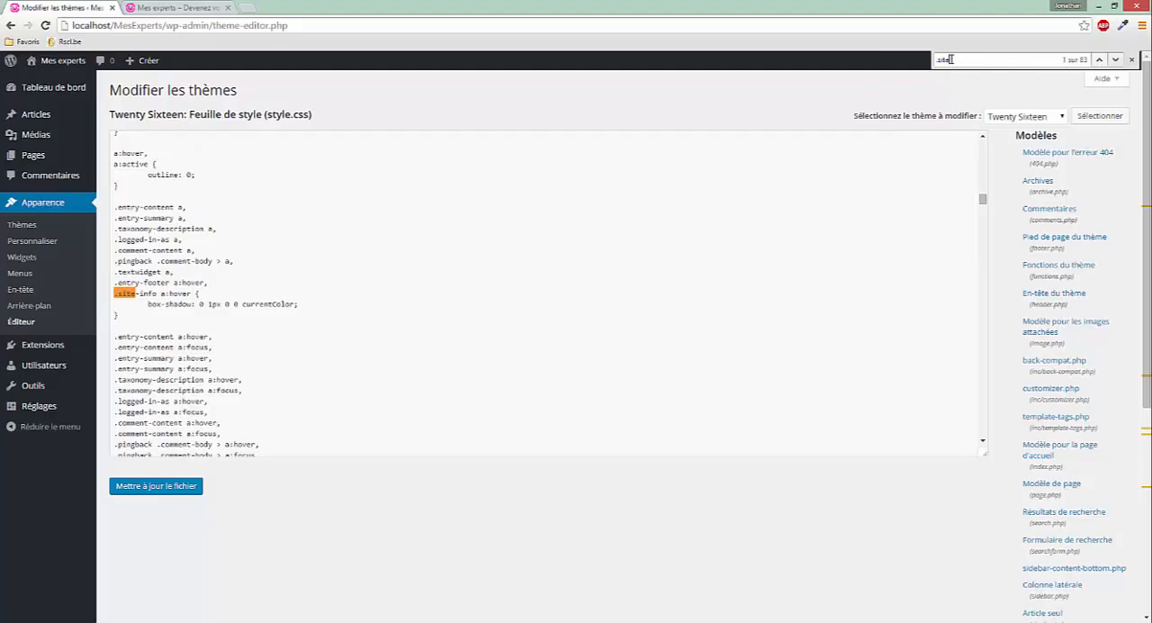
click(1120, 63)
click(1121, 63)
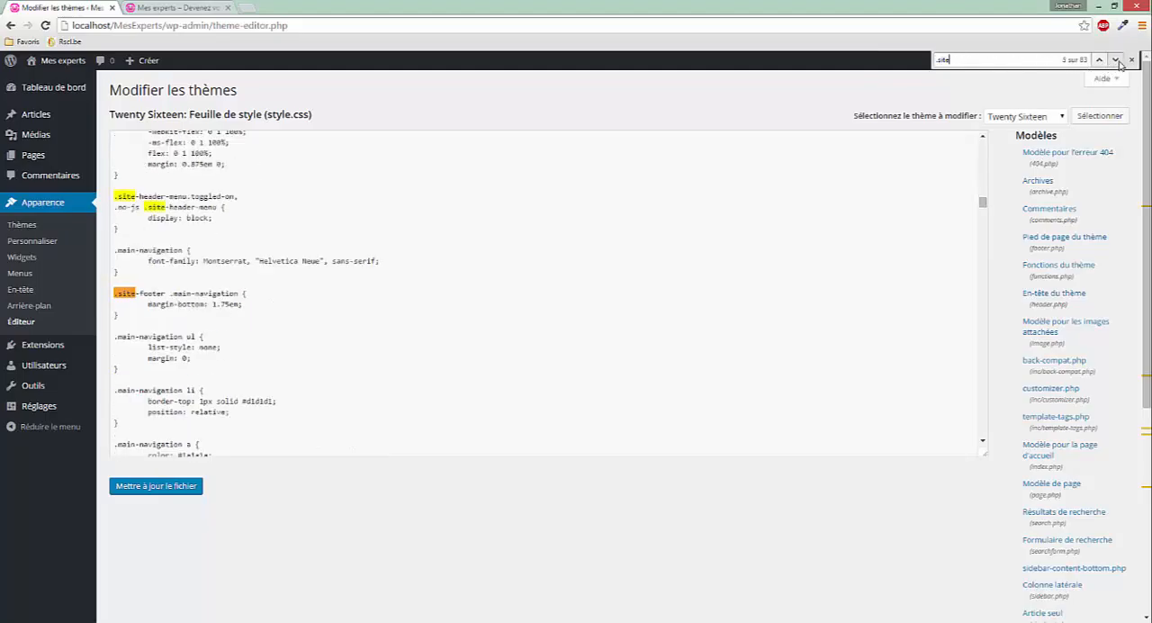
click(1120, 63)
click(1120, 63)
click(1116, 60)
click(1116, 60)
click(1116, 61)
click(1116, 60)
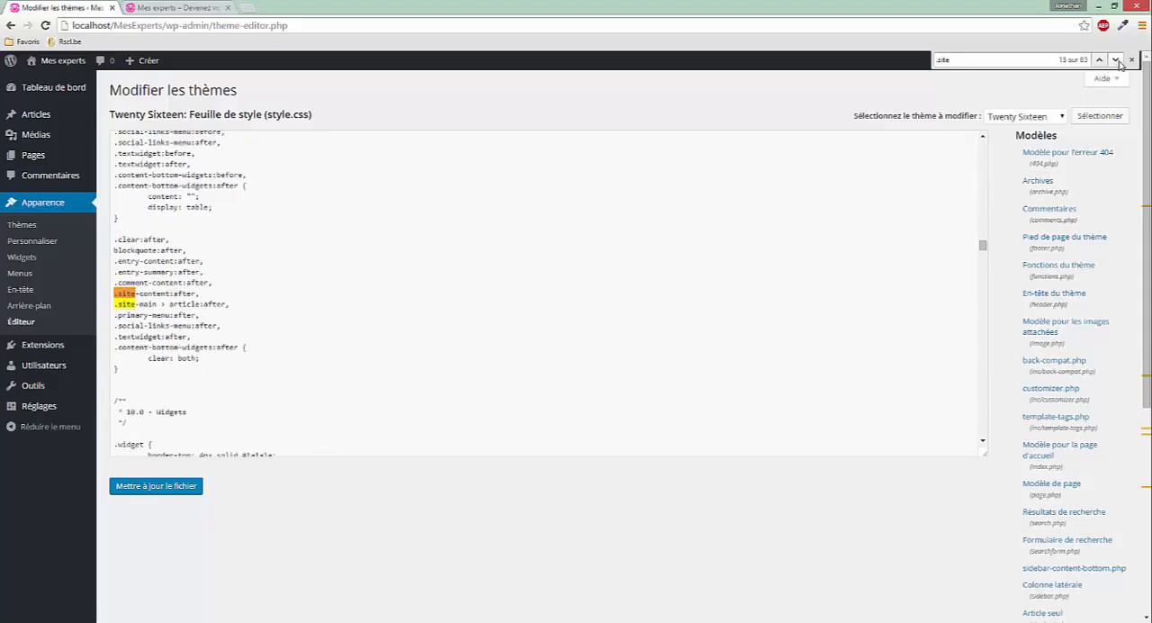
click(1115, 60)
click(1115, 61)
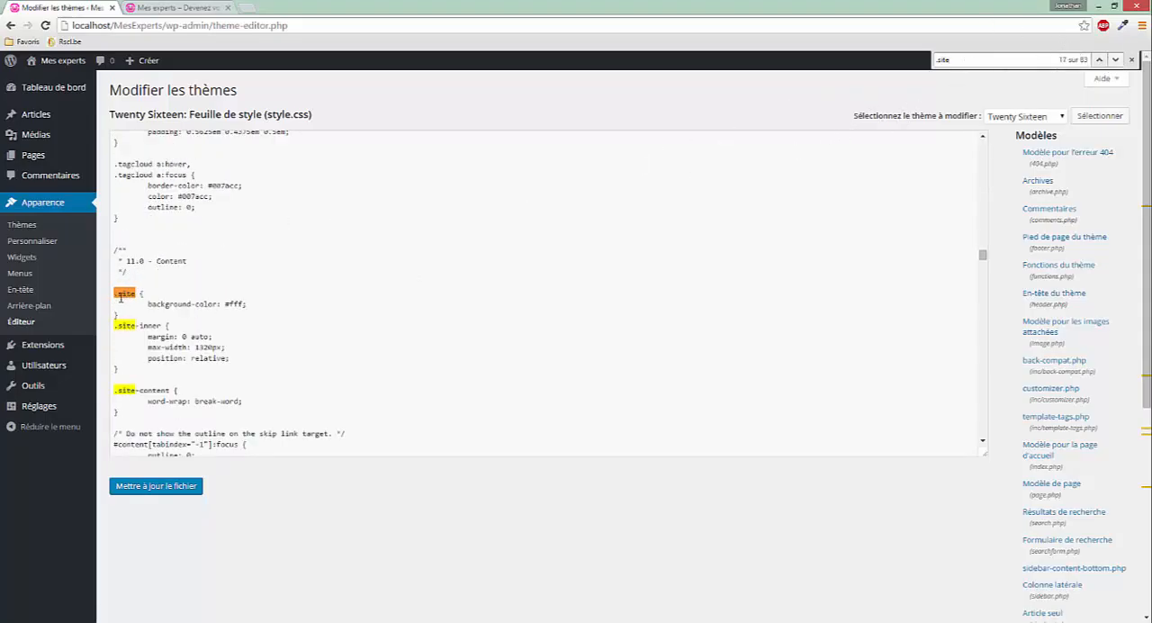
Comment out the whole .site background-color rule with /** and **/, and update the style.css file
mouse_move(133, 310)
mouse_down()
mouse_move(123, 284)
mouse_move(160, 309)
mouse_move(140, 307)
mouse_up()
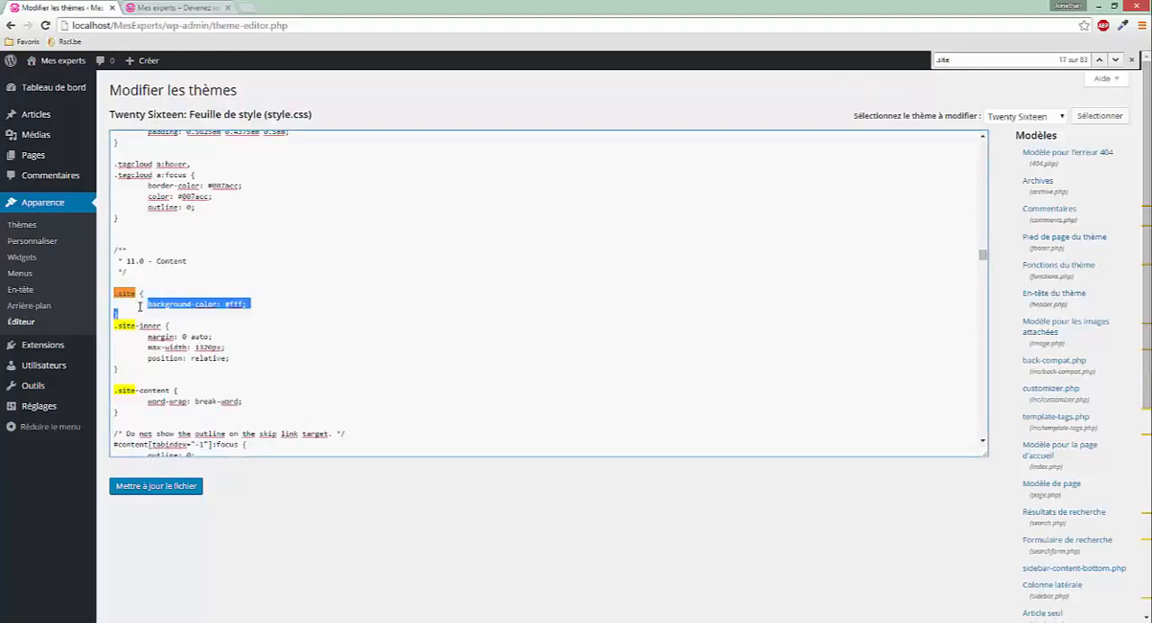
click(139, 313)
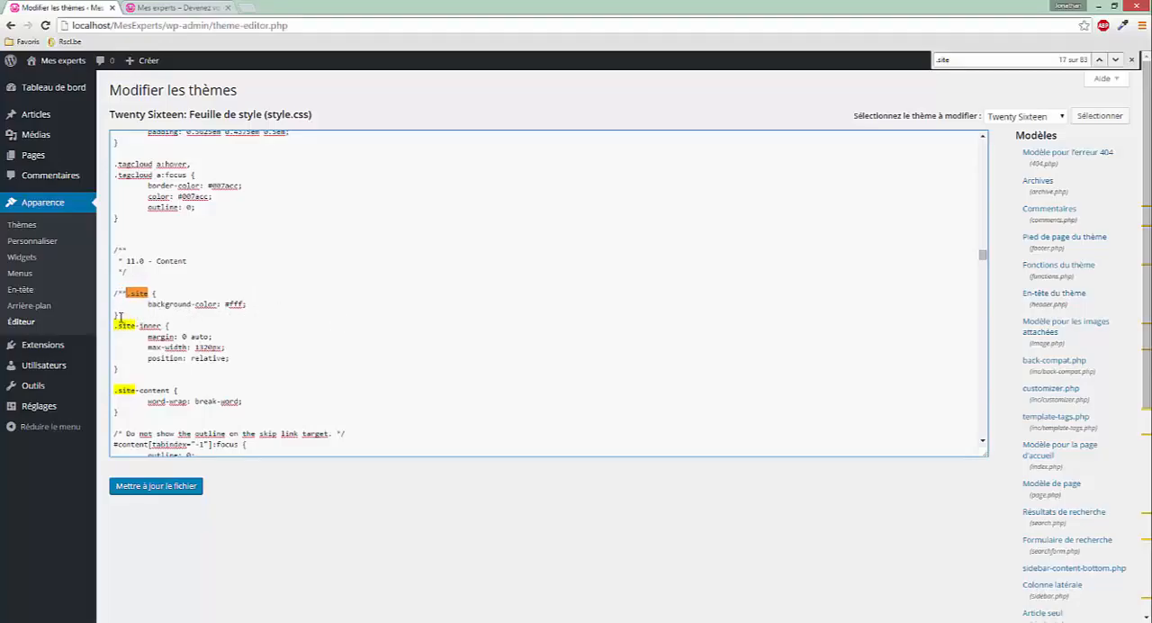
text(*/)
click(182, 491)
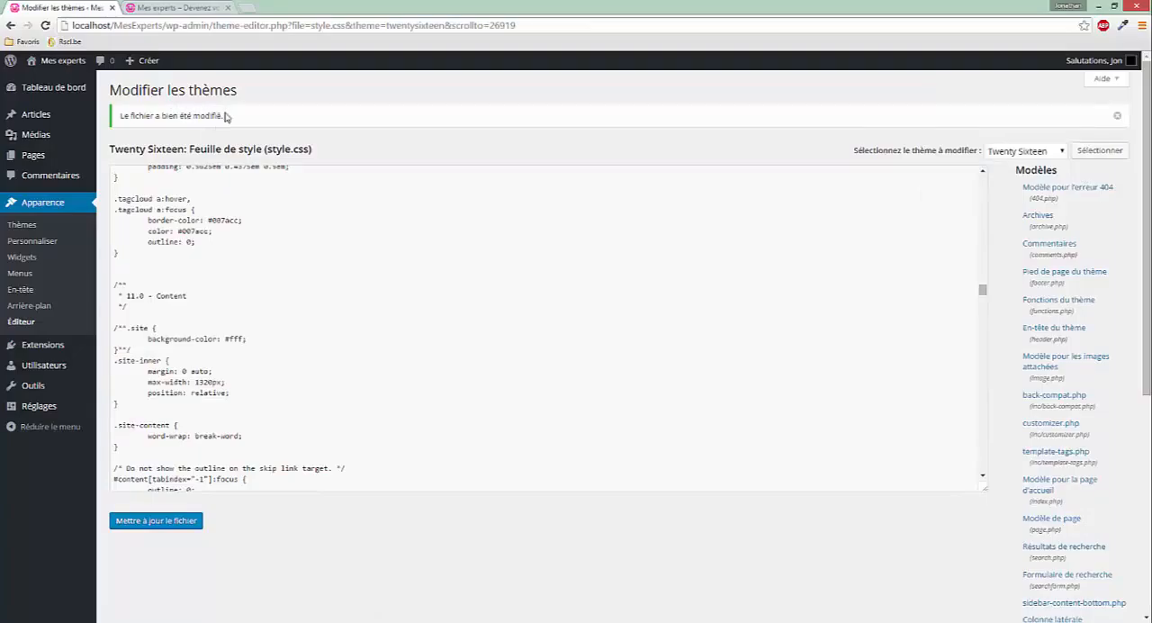
triple_click(105, 127)
triple_click(115, 123)
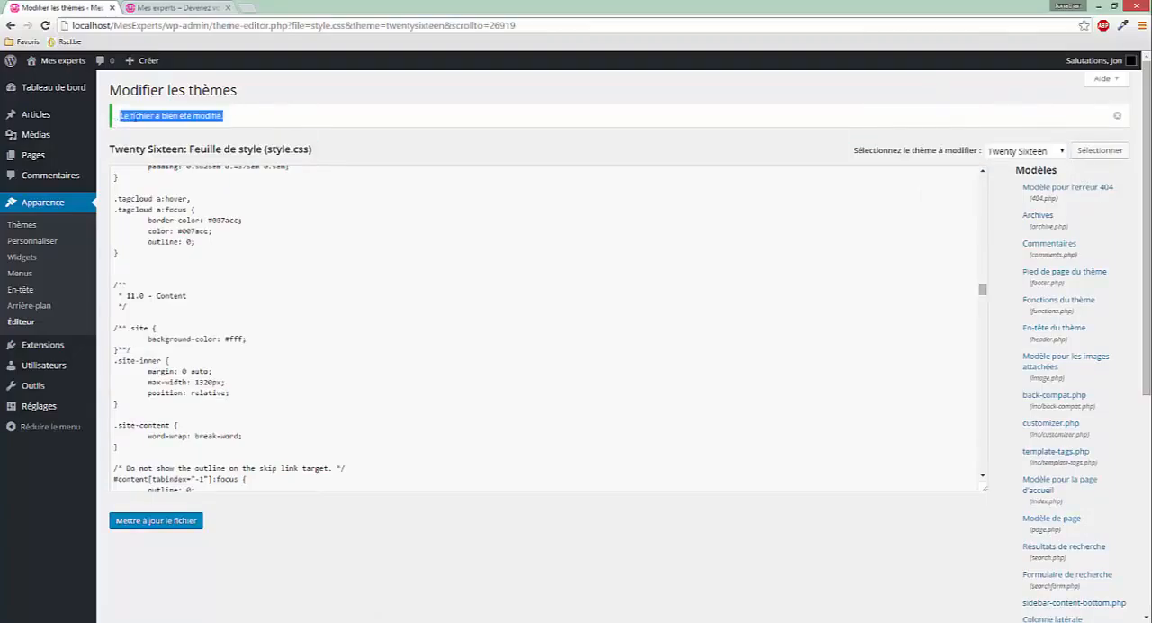
click(252, 112)
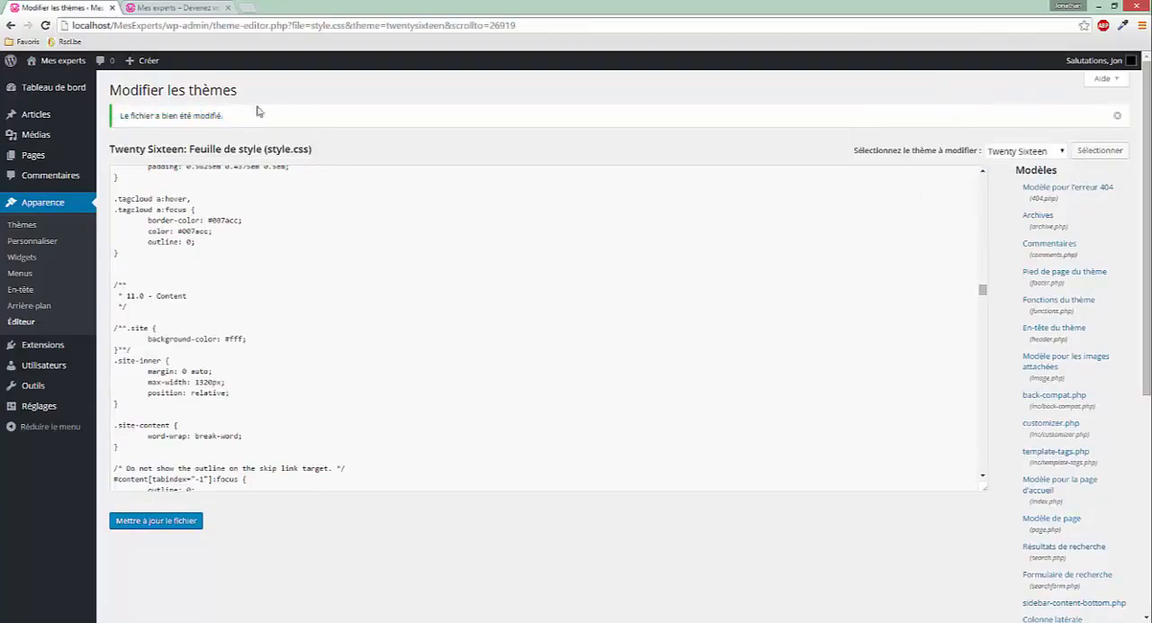
Return to the live Mes experts site, close its developer tools and reload the page
click(173, 7)
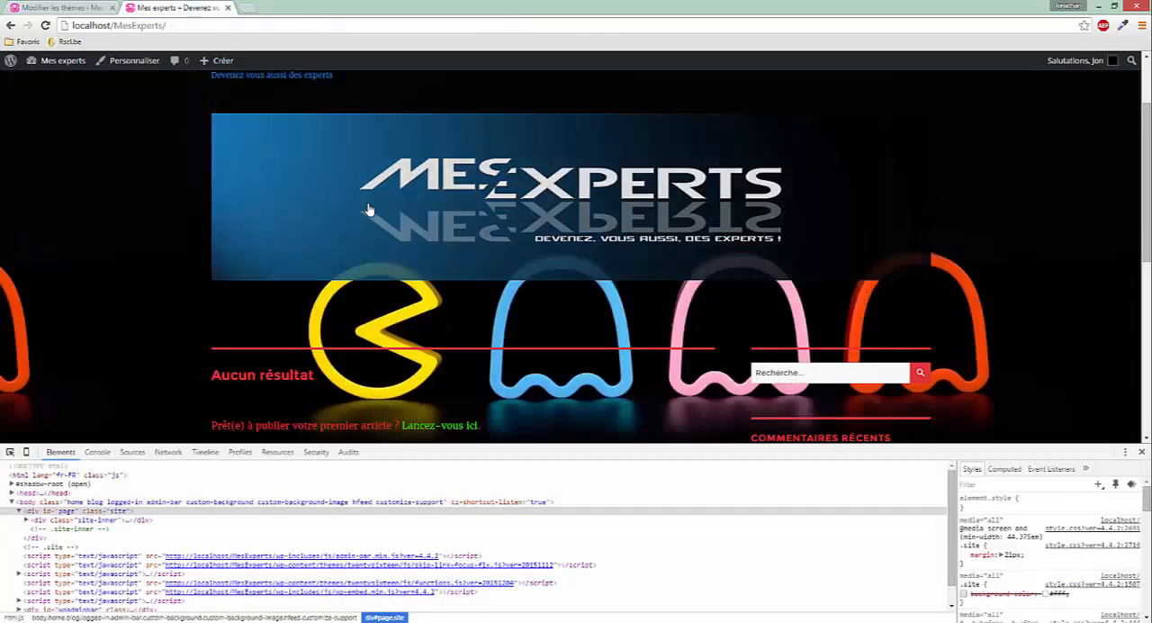
click(1141, 452)
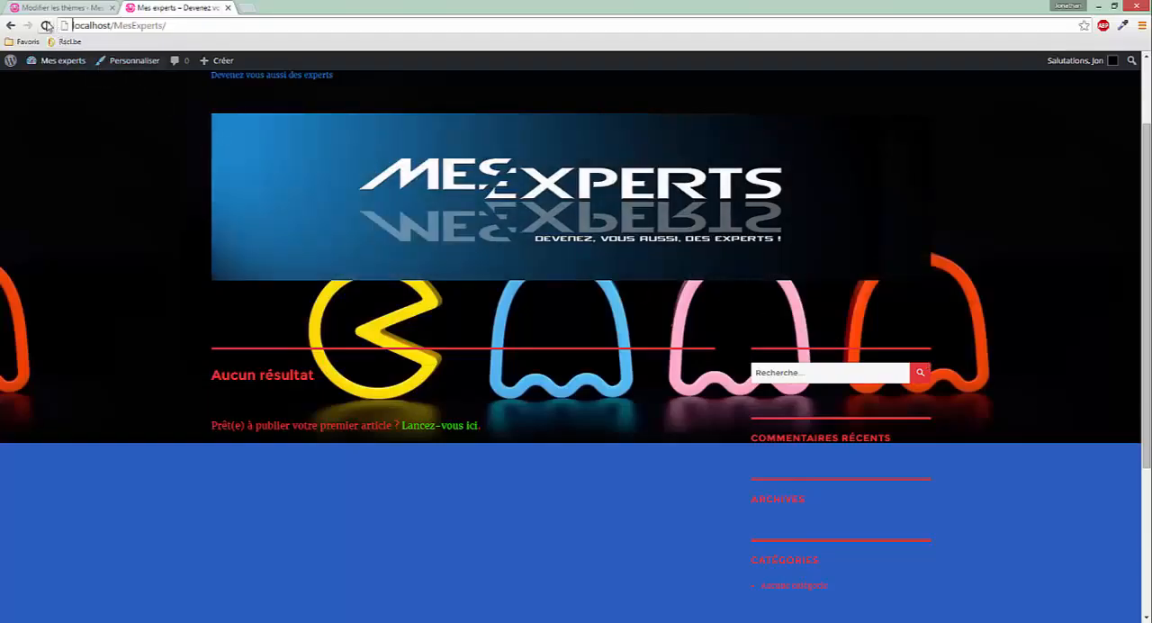
click(47, 25)
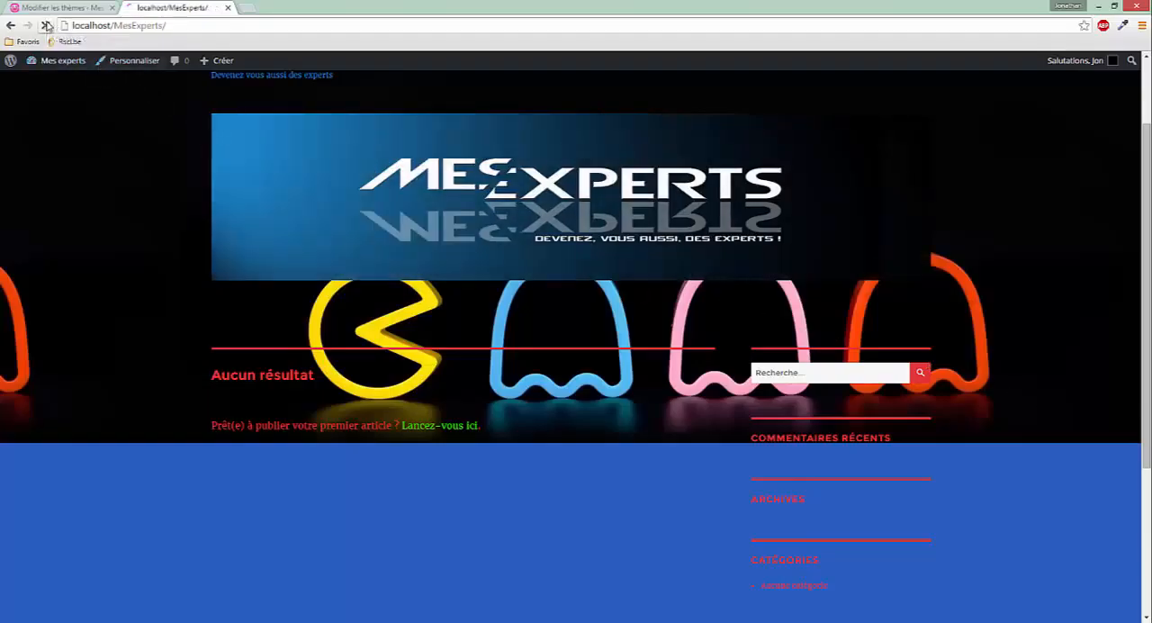
Examine how the fixed background image behaves behind the live page's content from header to footer
scroll(336, 411, down, 3)
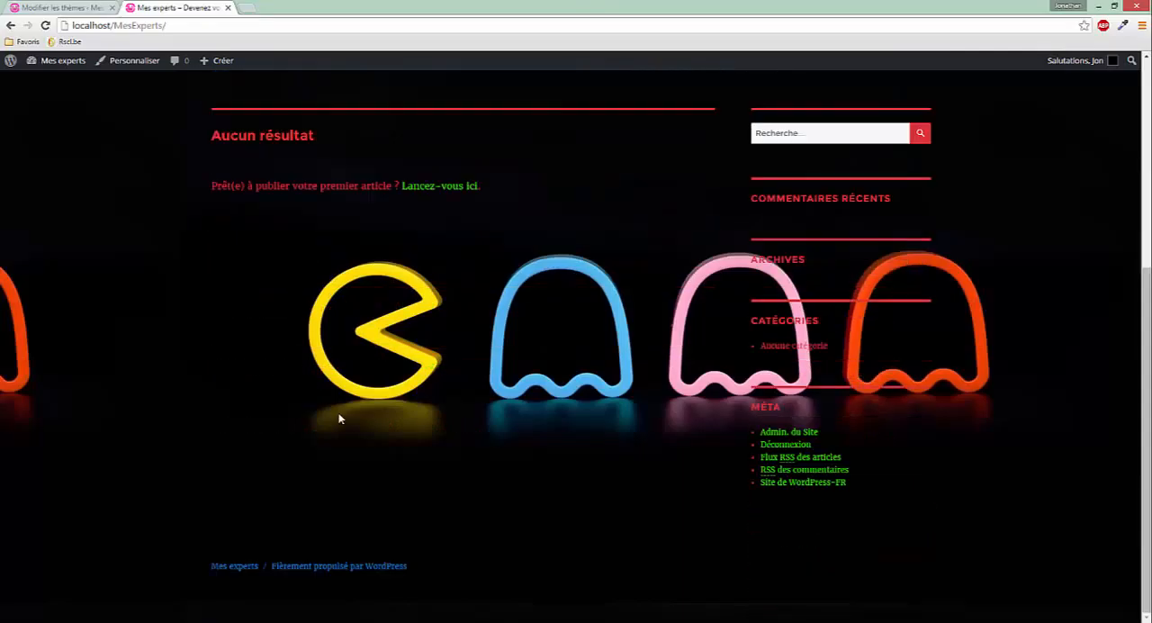
scroll(396, 481, up, 4)
scroll(398, 486, down, 4)
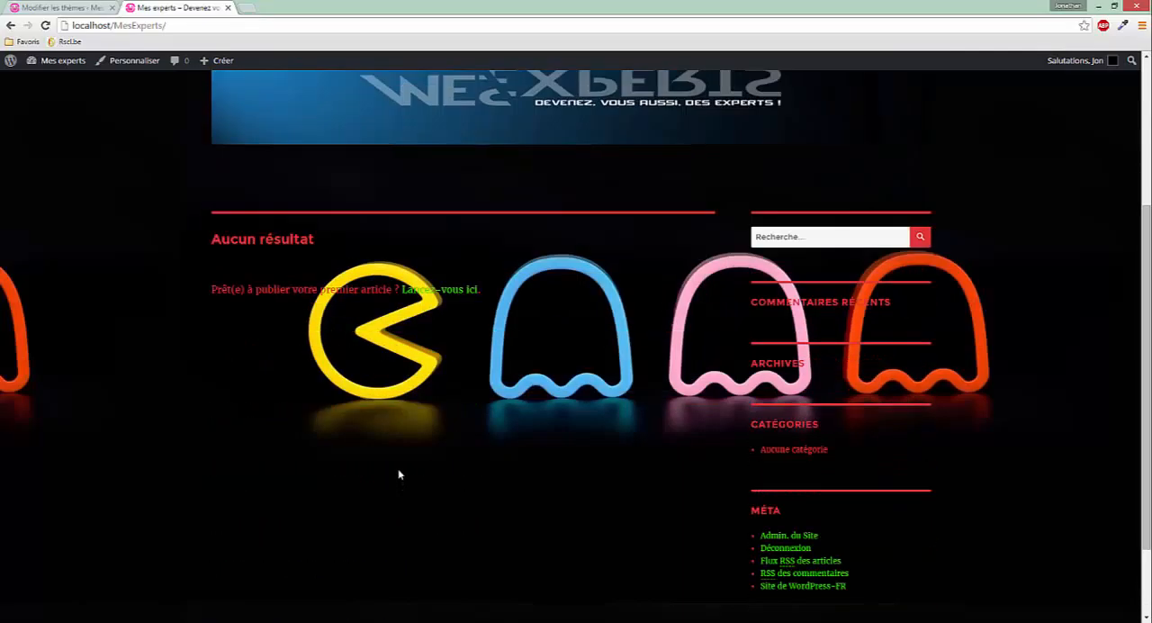
scroll(458, 431, up, 4)
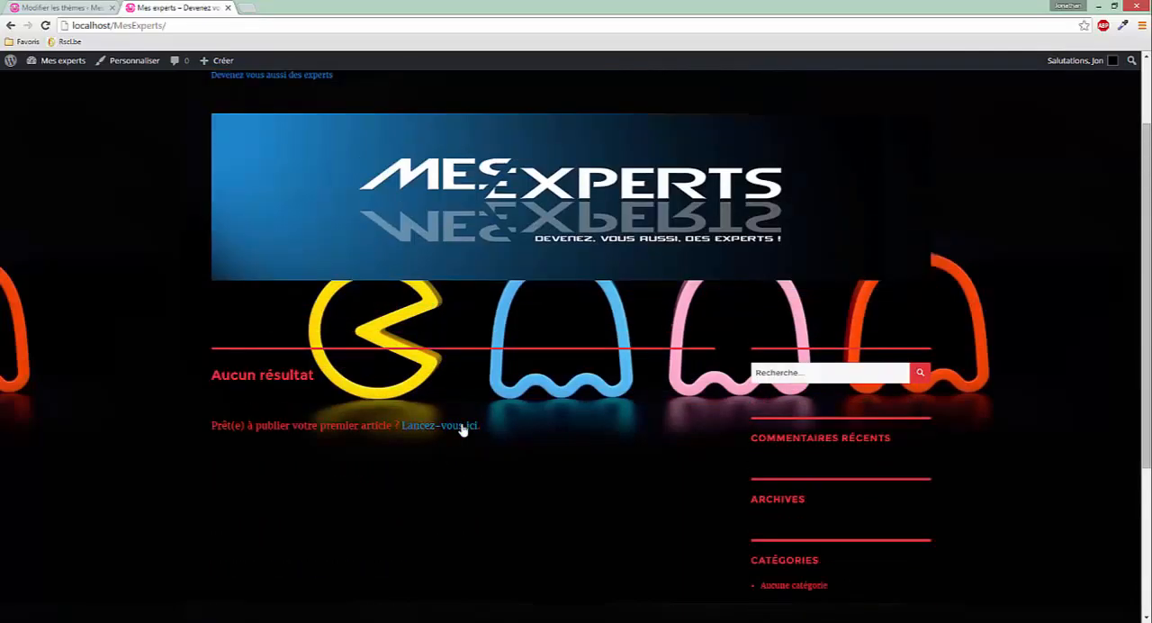
scroll(484, 441, down, 4)
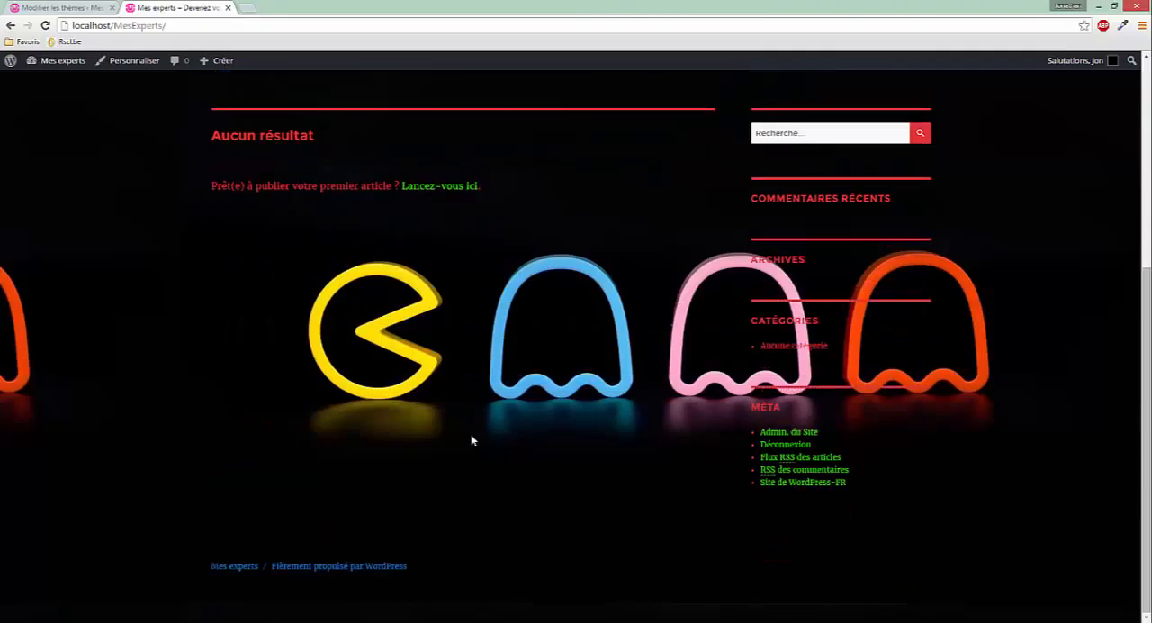
scroll(467, 430, up, 4)
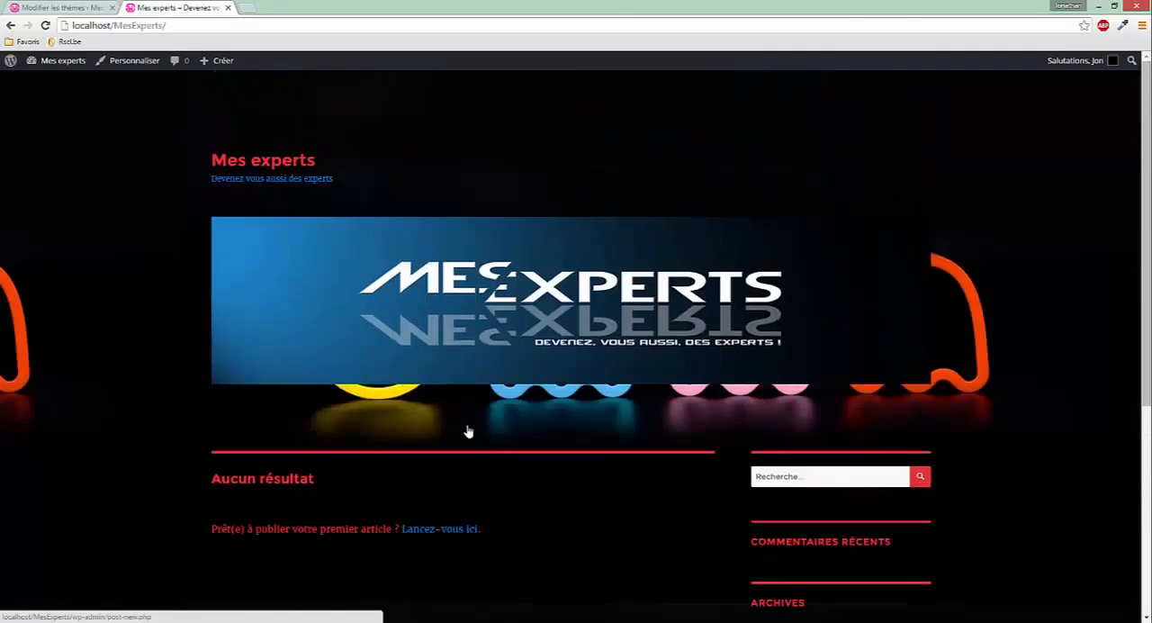
scroll(467, 430, down, 2)
scroll(470, 427, down, 2)
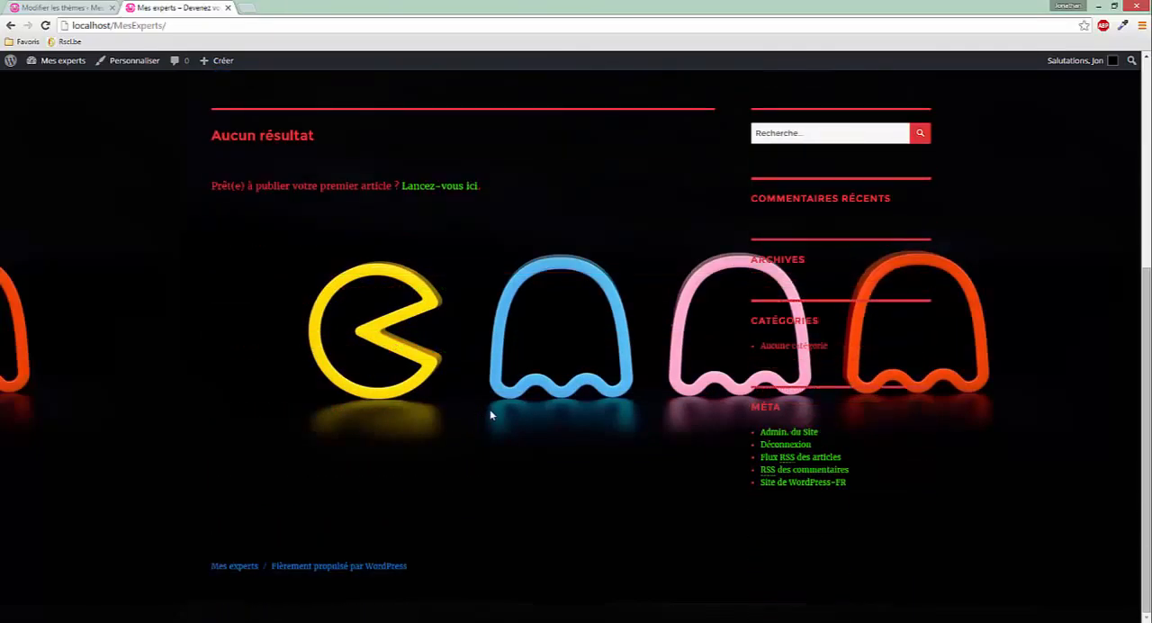